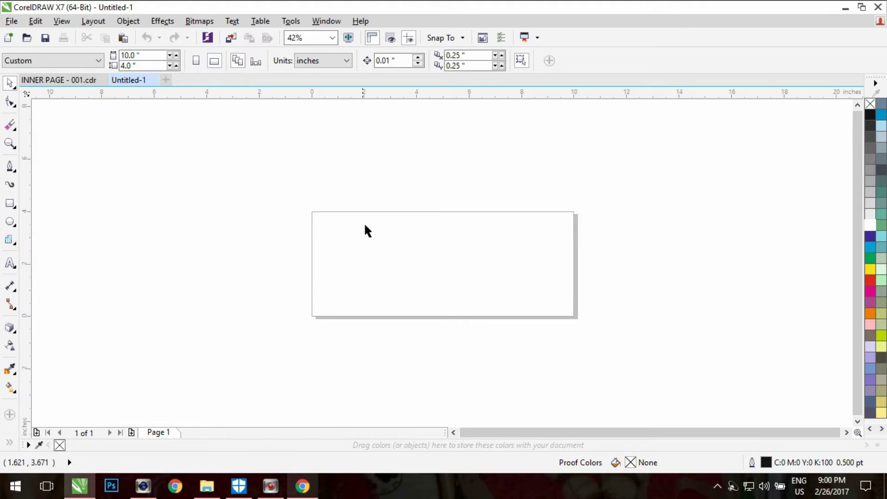
- Switch to the browser, search YouTube for "desire tutorials" and open the Desire Tutorials Coreldraw and Photoshop channel
{"action": "left_click", "coordinate": [303, 487]}
{"action": "left_click", "coordinate": [198, 75]}
{"action": "type", "text": "des"}
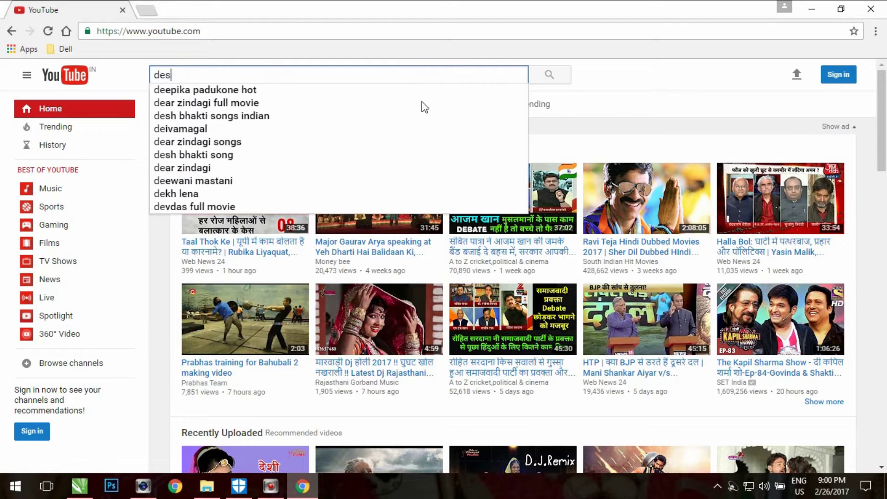
{"action": "type", "text": "ire "}
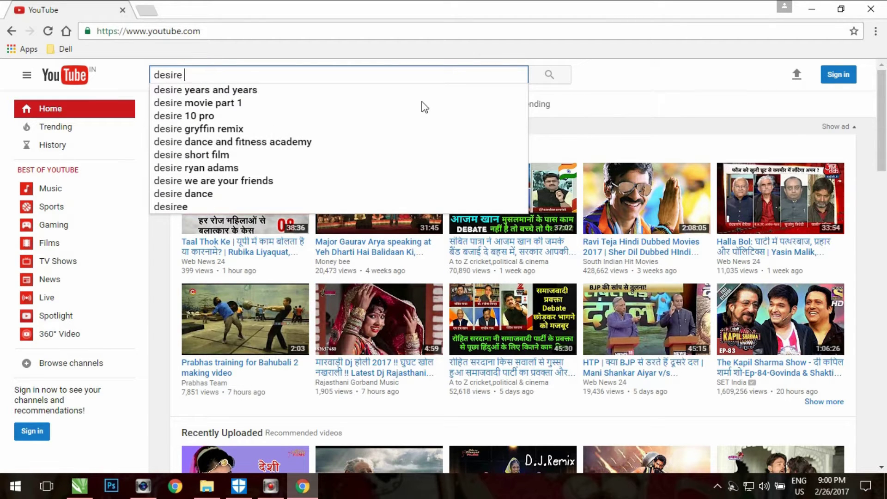
{"action": "type", "text": "tu"}
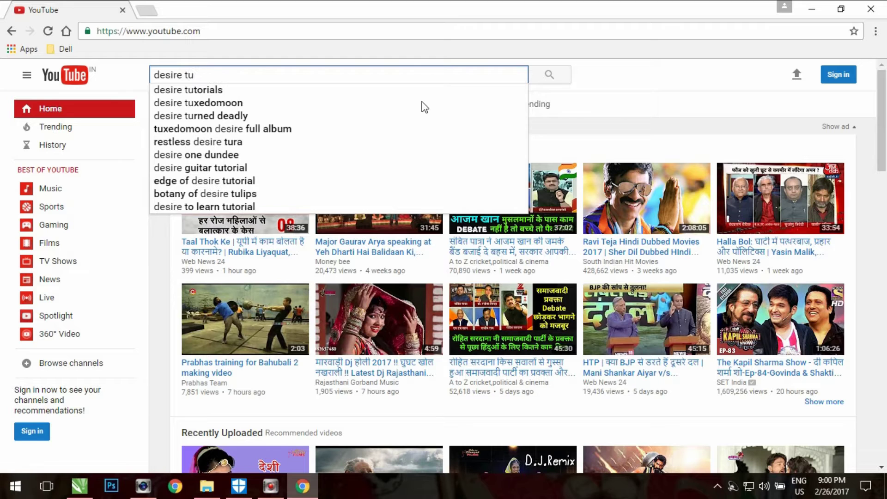
{"action": "key", "text": "Down"}
{"action": "key", "text": "Return"}
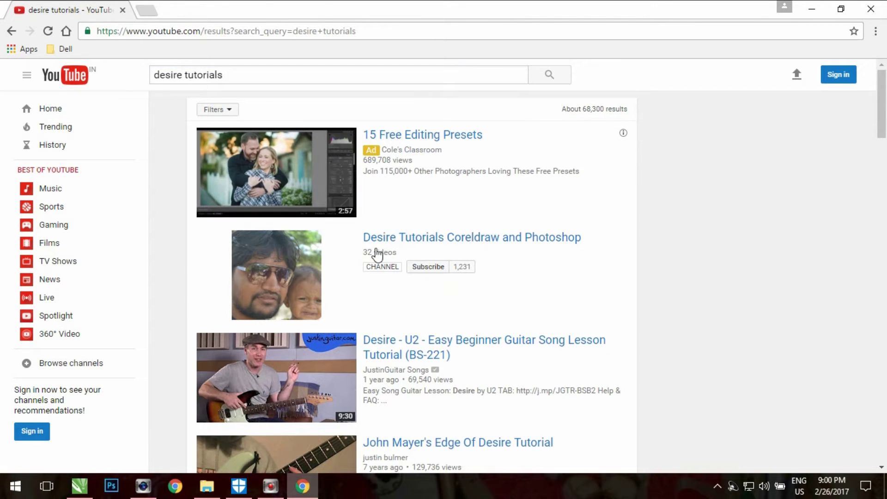
{"action": "left_click", "coordinate": [381, 240]}
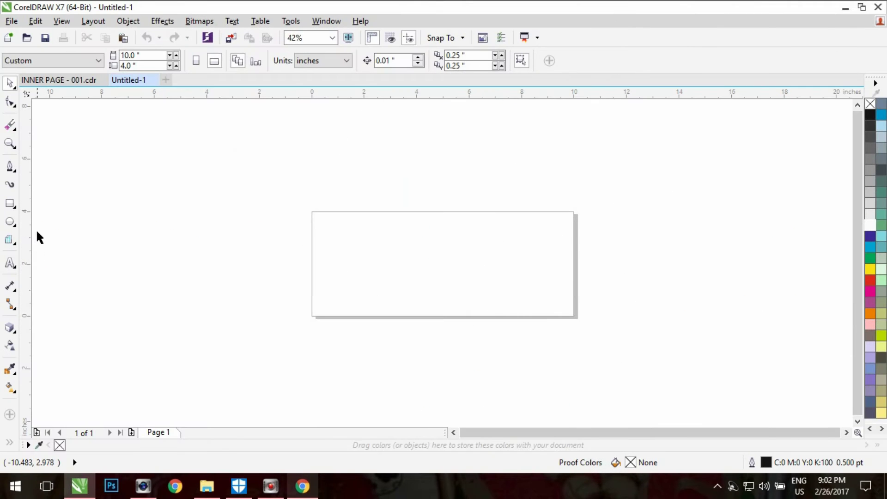
- Draw a long wavy Artistic Media stroke across the page using the first preset, rounded at the start and tapering to a point
{"action": "left_click", "coordinate": [14, 186]}
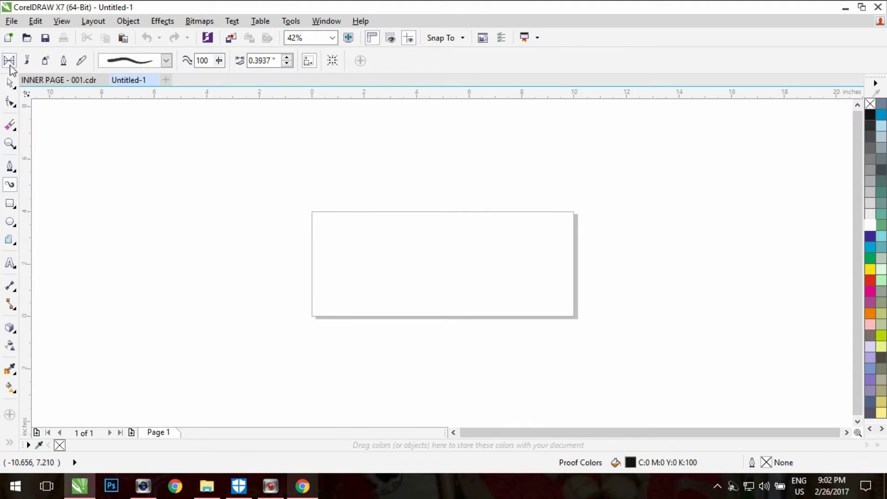
{"action": "left_click", "coordinate": [27, 61]}
{"action": "left_click", "coordinate": [167, 61]}
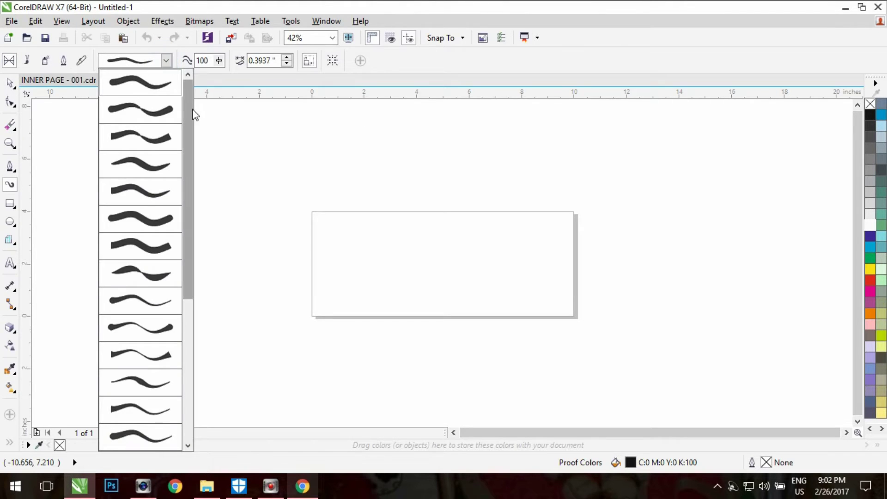
{"action": "mouse_move", "coordinate": [189, 109]}
{"action": "left_mouse_down"}
{"action": "mouse_move", "coordinate": [195, 273]}
{"action": "mouse_move", "coordinate": [185, 139]}
{"action": "left_mouse_up"}
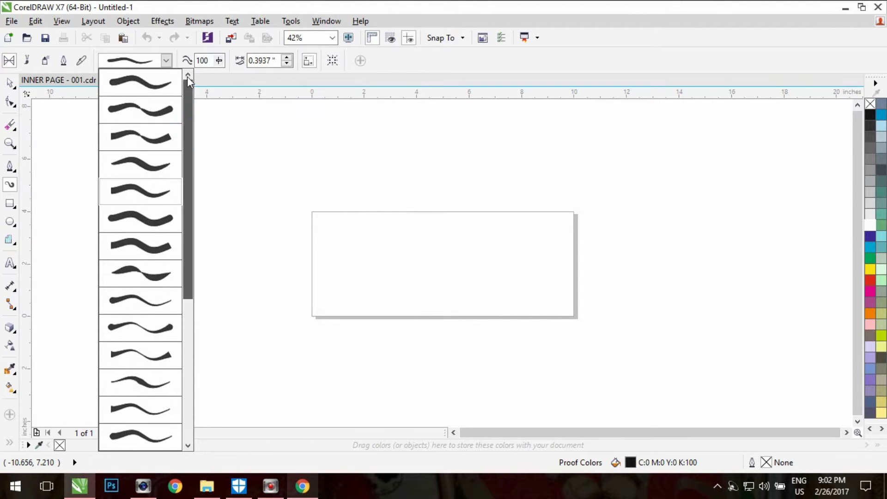
{"action": "left_click", "coordinate": [154, 82]}
{"action": "scroll", "coordinate": [408, 299], "scroll_direction": "up", "scroll_amount": 2}
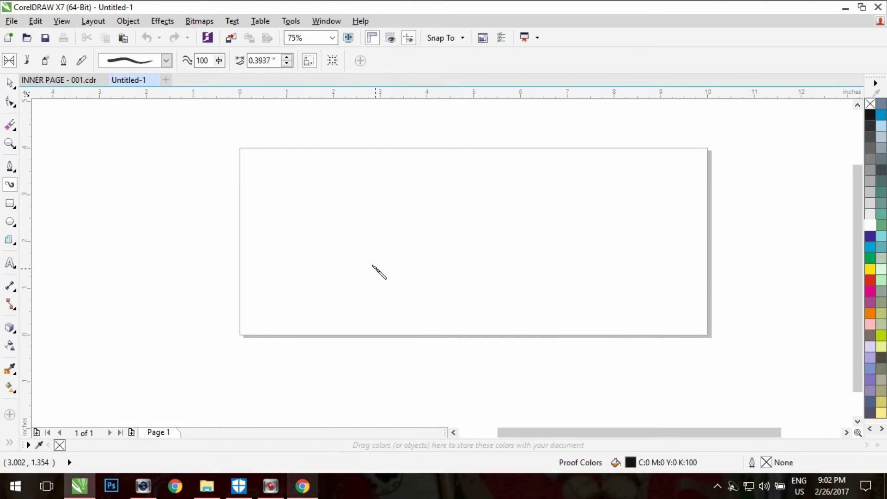
{"action": "left_click_drag", "start_coordinate": [307, 232], "coordinate": [345, 211]}
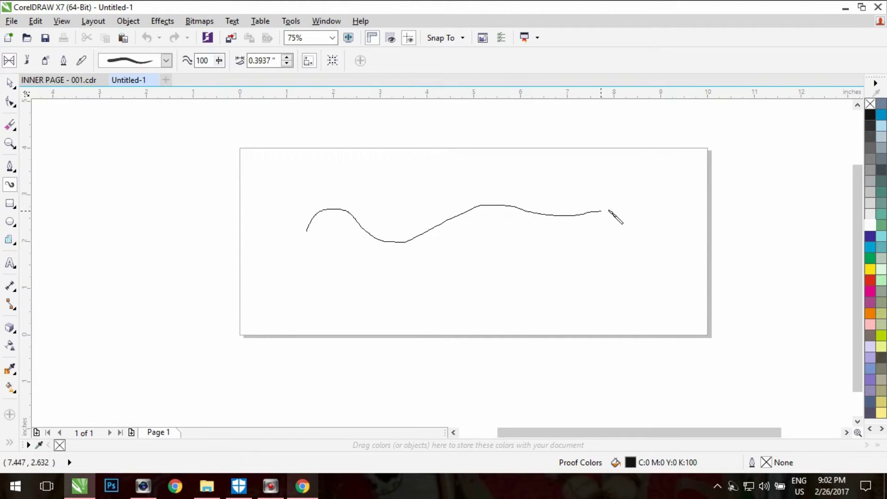
{"action": "left_click_drag", "start_coordinate": [609, 211], "coordinate": [613, 210]}
- Draw a small scribble below the wavy stroke, a looping spiral to its right and a tall arc along the page's left edge
{"action": "left_click_drag", "start_coordinate": [361, 297], "coordinate": [384, 309]}
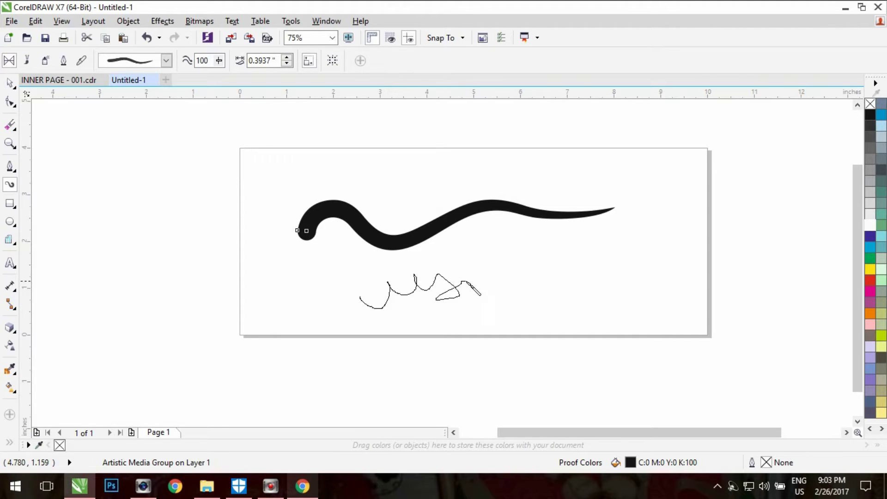
{"action": "left_click_drag", "start_coordinate": [468, 282], "coordinate": [475, 278]}
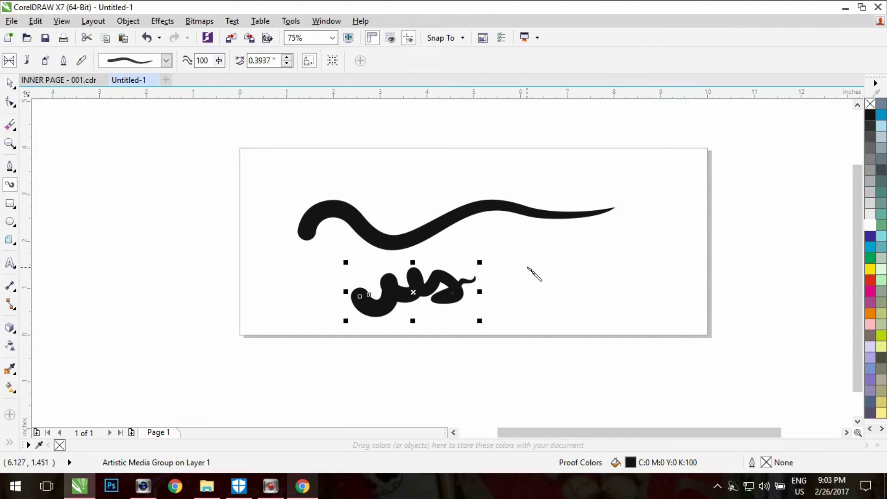
{"action": "mouse_move", "coordinate": [622, 240]}
{"action": "left_mouse_down"}
{"action": "mouse_move", "coordinate": [569, 243]}
{"action": "mouse_move", "coordinate": [538, 276]}
{"action": "left_mouse_up"}
{"action": "mouse_move", "coordinate": [604, 304]}
{"action": "left_mouse_down"}
{"action": "mouse_move", "coordinate": [582, 277]}
{"action": "mouse_move", "coordinate": [530, 366]}
{"action": "mouse_move", "coordinate": [499, 362]}
{"action": "left_mouse_up"}
{"action": "mouse_move", "coordinate": [280, 167]}
{"action": "left_mouse_down"}
{"action": "mouse_move", "coordinate": [257, 183]}
{"action": "mouse_move", "coordinate": [232, 263]}
{"action": "mouse_move", "coordinate": [277, 322]}
{"action": "left_mouse_up"}
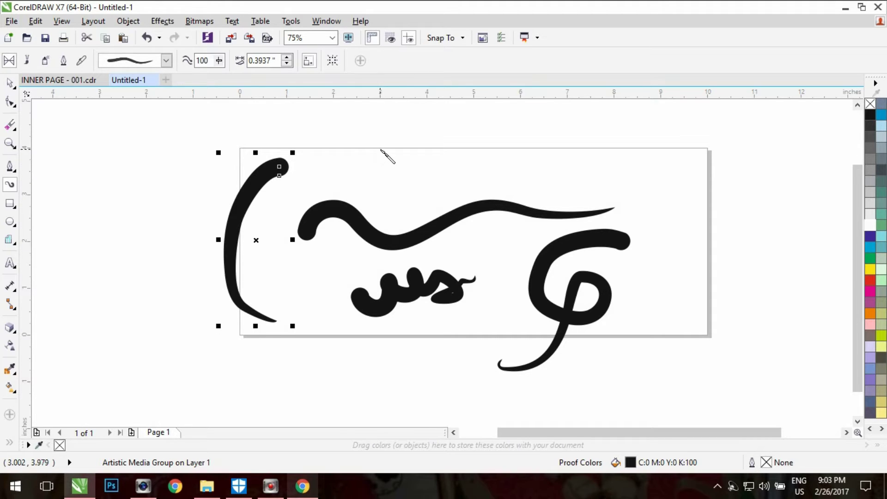
- Handwrite a Devanagari word with its headline across the page's upper edge using the same preset stroke
{"action": "mouse_move", "coordinate": [382, 148]}
{"action": "left_mouse_down"}
{"action": "mouse_move", "coordinate": [390, 165]}
{"action": "mouse_move", "coordinate": [380, 177]}
{"action": "mouse_move", "coordinate": [353, 175]}
{"action": "left_mouse_up"}
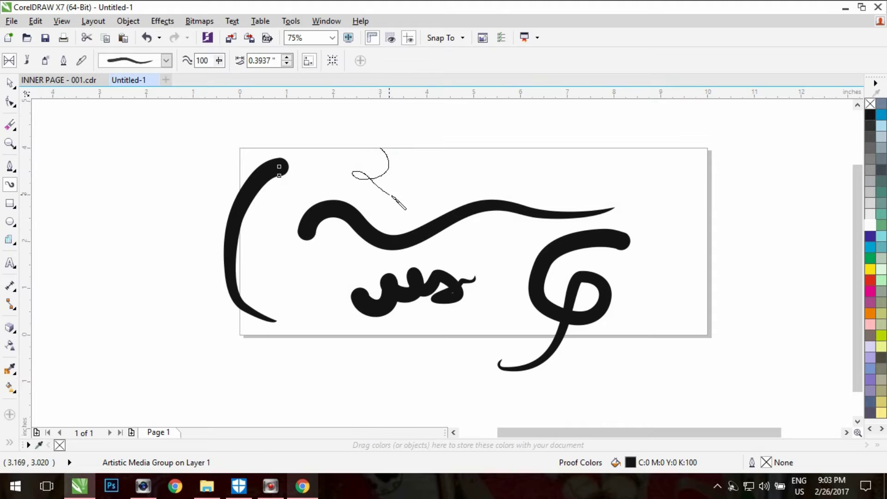
{"action": "left_click_drag", "start_coordinate": [393, 197], "coordinate": [403, 201]}
{"action": "mouse_move", "coordinate": [390, 168]}
{"action": "left_mouse_down"}
{"action": "mouse_move", "coordinate": [434, 168]}
{"action": "mouse_move", "coordinate": [430, 199]}
{"action": "left_mouse_up"}
{"action": "left_click_drag", "start_coordinate": [451, 136], "coordinate": [463, 193]}
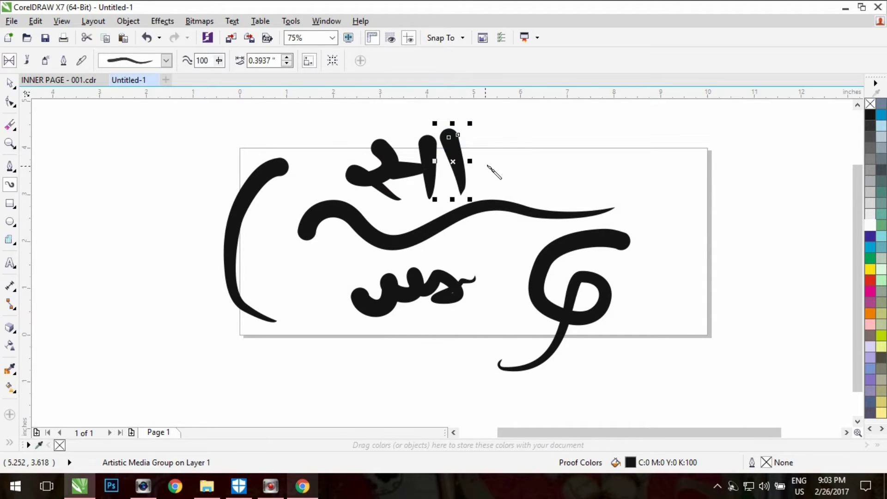
{"action": "mouse_move", "coordinate": [519, 143]}
{"action": "left_mouse_down"}
{"action": "mouse_move", "coordinate": [515, 157]}
{"action": "mouse_move", "coordinate": [513, 139]}
{"action": "mouse_move", "coordinate": [505, 143]}
{"action": "mouse_move", "coordinate": [519, 135]}
{"action": "mouse_move", "coordinate": [519, 186]}
{"action": "mouse_move", "coordinate": [654, 157]}
{"action": "left_mouse_up"}
{"action": "mouse_move", "coordinate": [358, 138]}
{"action": "left_mouse_down"}
{"action": "mouse_move", "coordinate": [490, 133]}
{"action": "mouse_move", "coordinate": [578, 115]}
{"action": "left_mouse_up"}
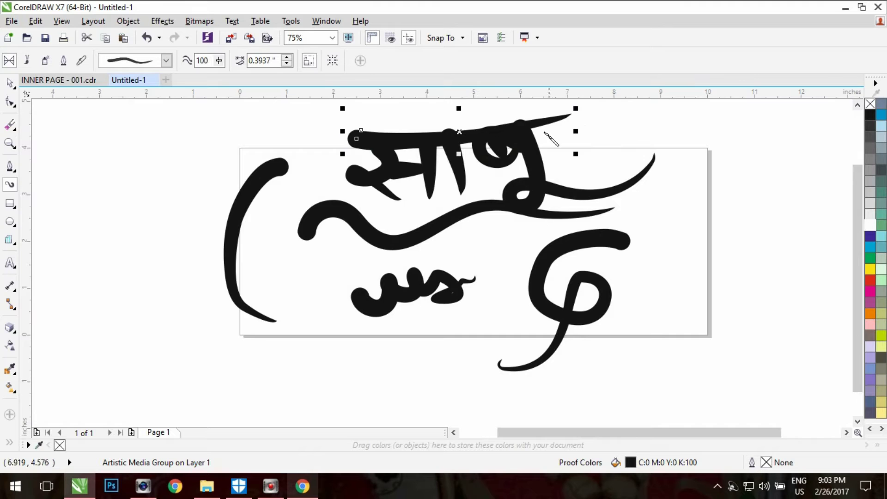
- Select all the practice strokes on the page and delete them
{"action": "scroll", "coordinate": [432, 157], "scroll_direction": "down", "scroll_amount": 4}
{"action": "left_click", "coordinate": [261, 170]}
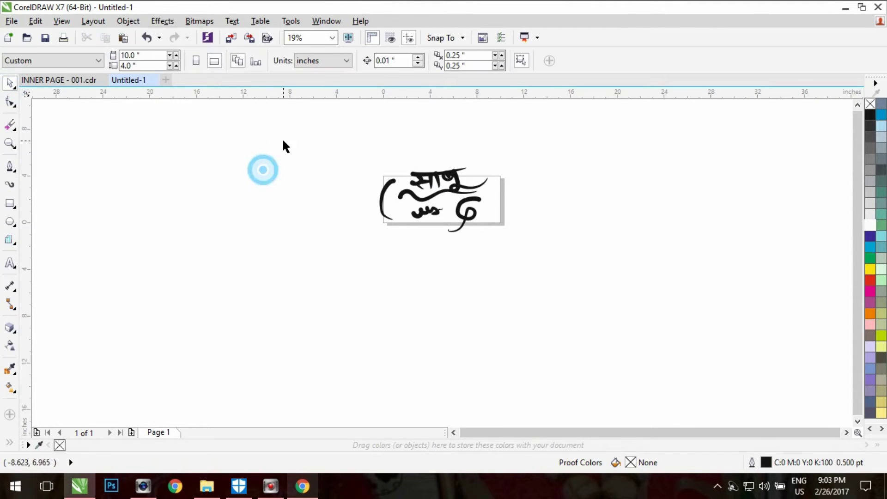
{"action": "left_click_drag", "start_coordinate": [282, 139], "coordinate": [528, 245]}
{"action": "key", "text": "Delete"}
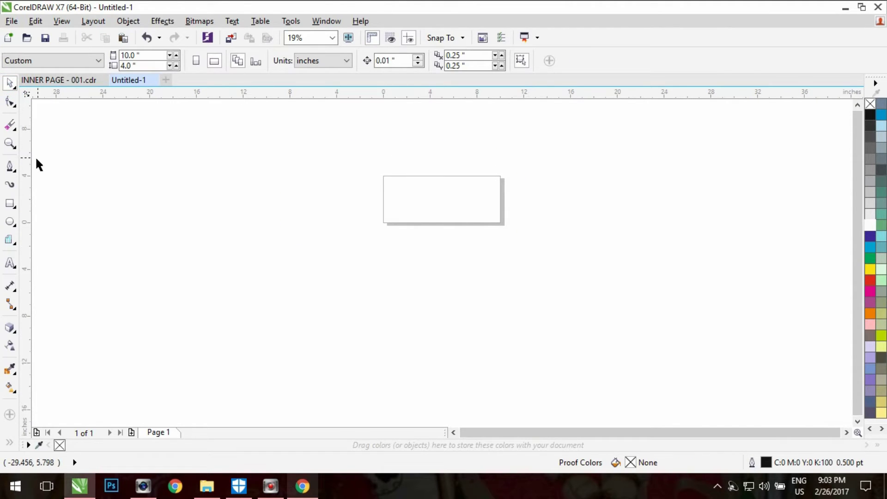
- Draw a horizontal Artistic Media stroke about 5.8 inches long and a steep stroke crossing it, using the square-ended preset pinched in the middle
{"action": "left_click", "coordinate": [11, 186]}
{"action": "left_click", "coordinate": [138, 60]}
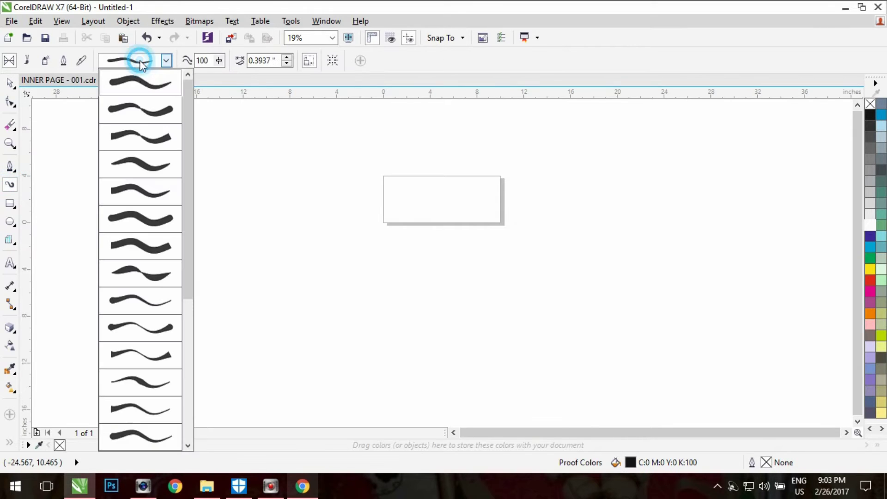
{"action": "left_click", "coordinate": [161, 144]}
{"action": "scroll", "coordinate": [397, 190], "scroll_direction": "up", "scroll_amount": 4}
{"action": "left_click_drag", "start_coordinate": [309, 196], "coordinate": [581, 195]}
{"action": "left_click_drag", "start_coordinate": [489, 156], "coordinate": [457, 308]}
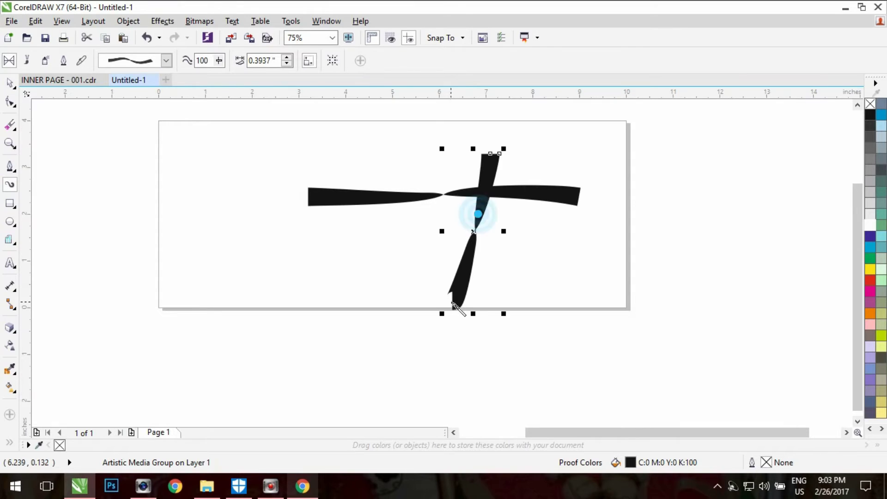
- Try the pointed and the uniform round-ended presets on the steep stroke, and finish with the double-leaf preset pinched in the middle
{"action": "left_click", "coordinate": [150, 65]}
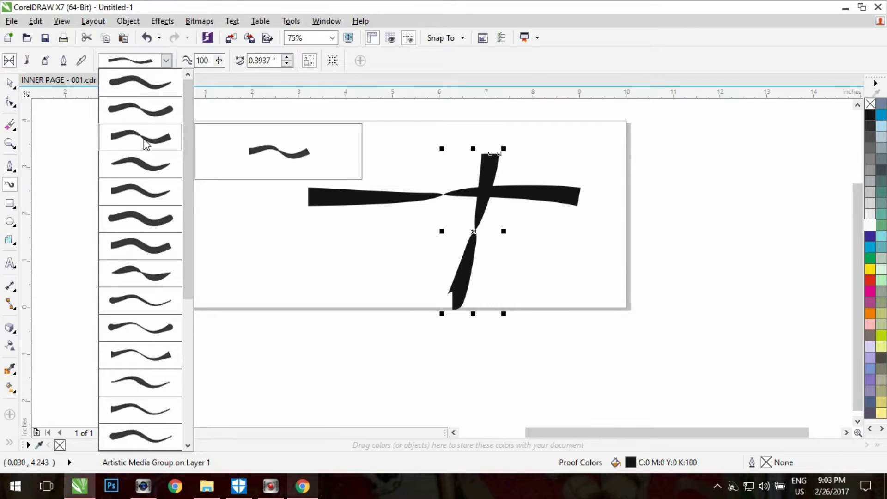
{"action": "left_click", "coordinate": [143, 146]}
{"action": "left_click", "coordinate": [164, 60]}
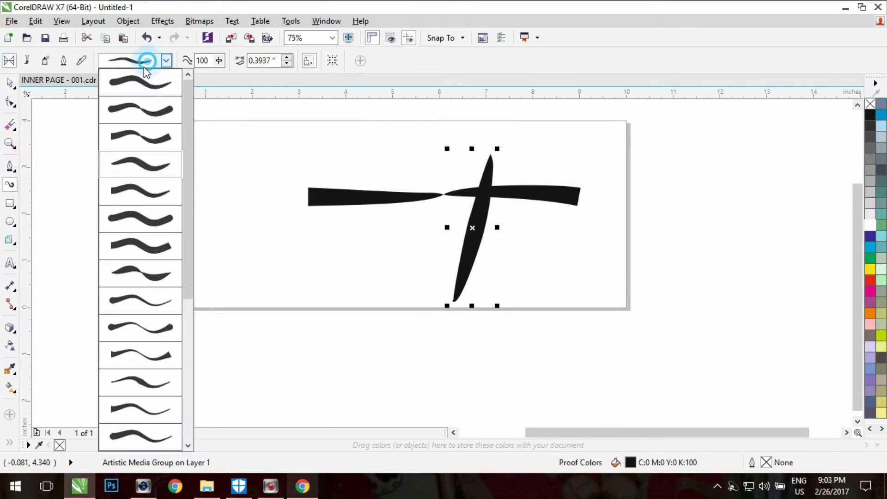
{"action": "left_click", "coordinate": [147, 228]}
{"action": "left_click", "coordinate": [165, 60]}
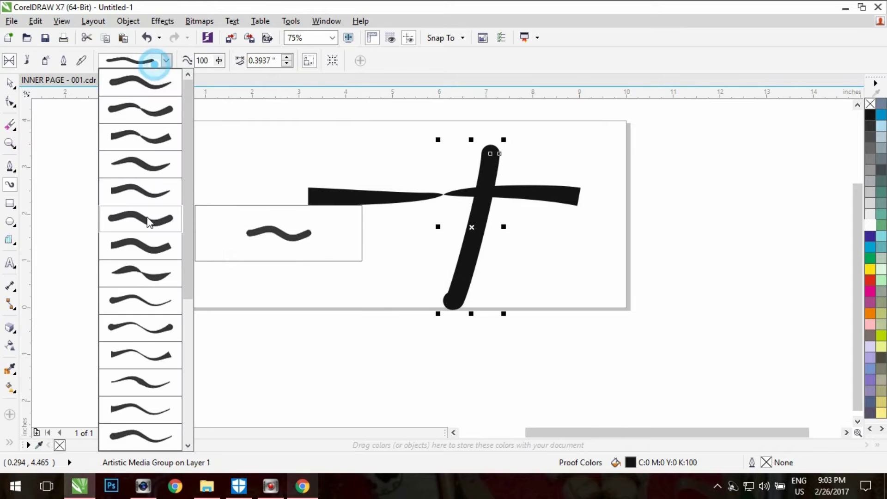
{"action": "left_click", "coordinate": [139, 272]}
- Draw an S-shaped curve on the page's left half and handwrite Devanagari lettering below it with the double-leaf preset
{"action": "mouse_move", "coordinate": [206, 213]}
{"action": "left_mouse_down"}
{"action": "mouse_move", "coordinate": [294, 190]}
{"action": "mouse_move", "coordinate": [392, 236]}
{"action": "left_mouse_up"}
{"action": "mouse_move", "coordinate": [222, 225]}
{"action": "left_mouse_down"}
{"action": "mouse_move", "coordinate": [198, 262]}
{"action": "mouse_move", "coordinate": [254, 289]}
{"action": "left_mouse_up"}
{"action": "left_click_drag", "start_coordinate": [234, 242], "coordinate": [280, 252]}
{"action": "left_click_drag", "start_coordinate": [276, 219], "coordinate": [291, 301]}
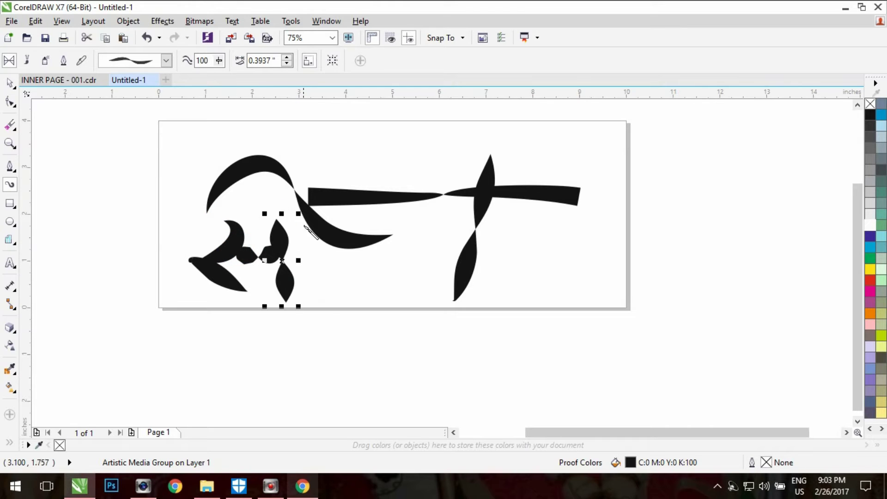
{"action": "left_click_drag", "start_coordinate": [303, 222], "coordinate": [326, 302]}
- Apply the thin preset with pointed ends to the last lettering stroke, and draw a near-horizontal stroke about 4.9 inches long near the page's upper edge
{"action": "left_click", "coordinate": [137, 60]}
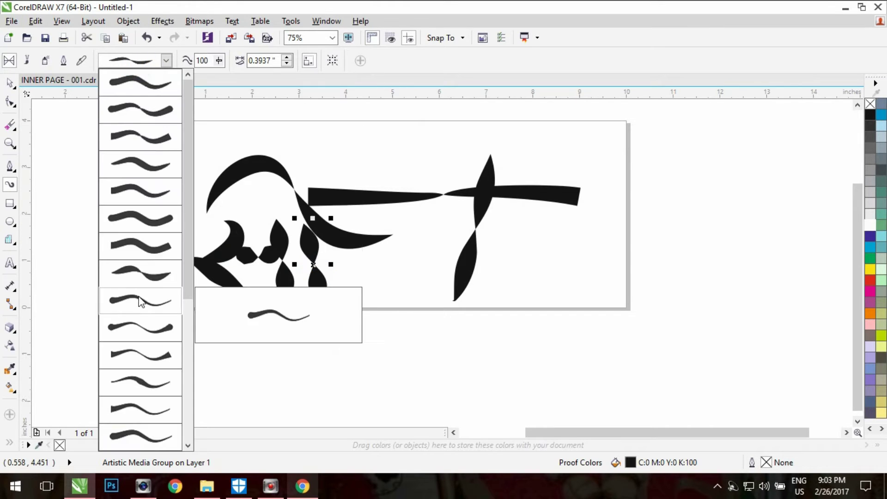
{"action": "left_click", "coordinate": [138, 380]}
{"action": "left_click_drag", "start_coordinate": [355, 151], "coordinate": [584, 137]}
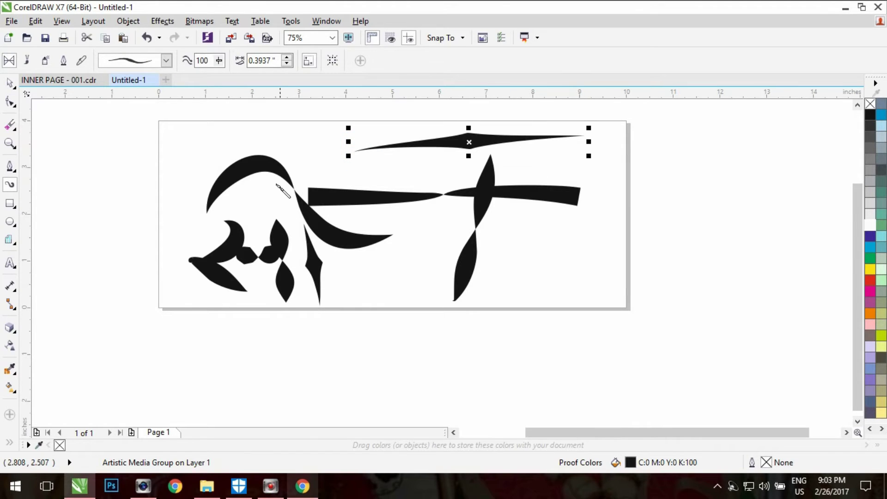
{"action": "left_click", "coordinate": [166, 60]}
{"action": "left_click", "coordinate": [189, 121]}
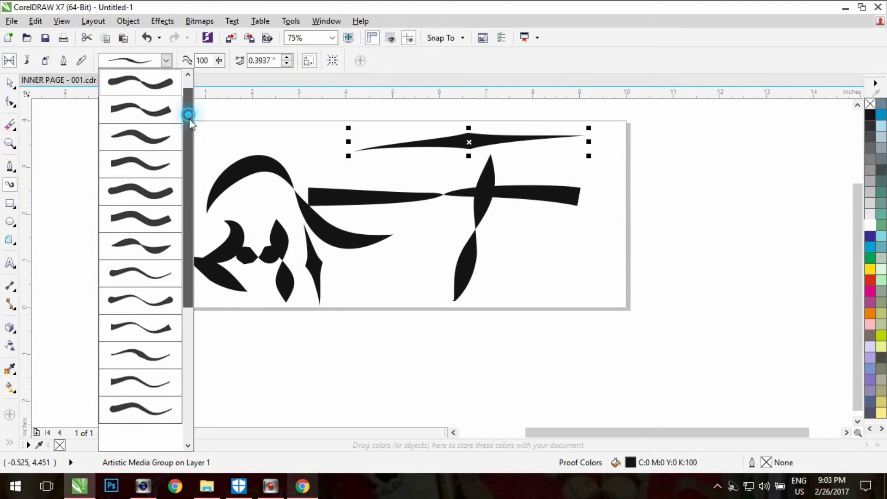
{"action": "left_click_drag", "start_coordinate": [189, 121], "coordinate": [190, 206]}
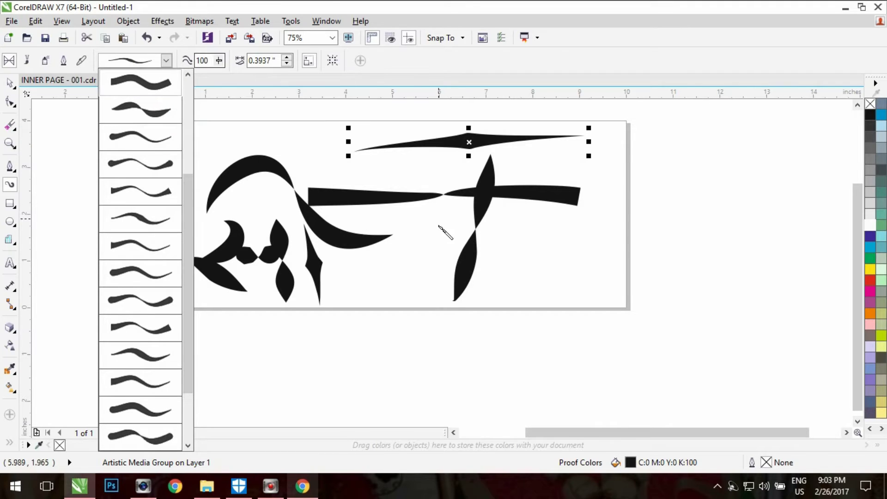
{"action": "left_click", "coordinate": [399, 240]}
- Move the steep double-leaf stroke off the page to the blank area beyond its right edge
{"action": "left_click", "coordinate": [9, 84]}
{"action": "left_click", "coordinate": [152, 153]}
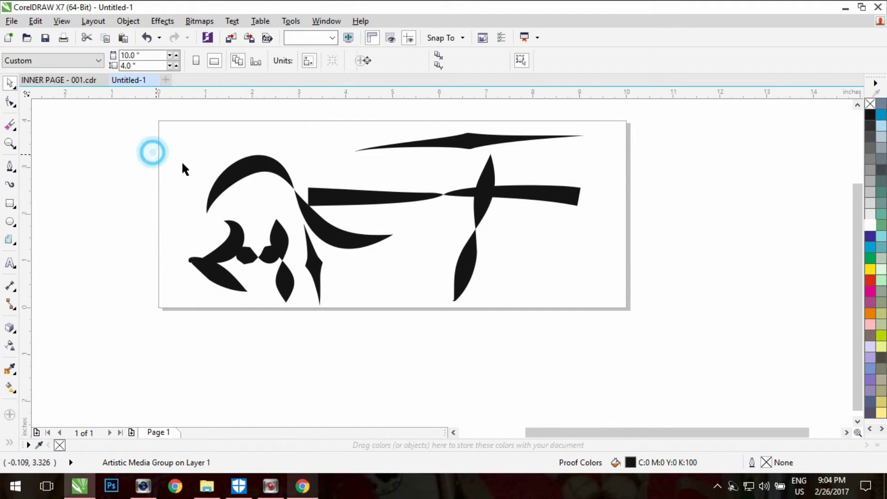
{"action": "left_click", "coordinate": [390, 200]}
{"action": "scroll", "coordinate": [387, 204], "scroll_direction": "down", "scroll_amount": 1}
{"action": "scroll", "coordinate": [444, 206], "scroll_direction": "up", "scroll_amount": 2}
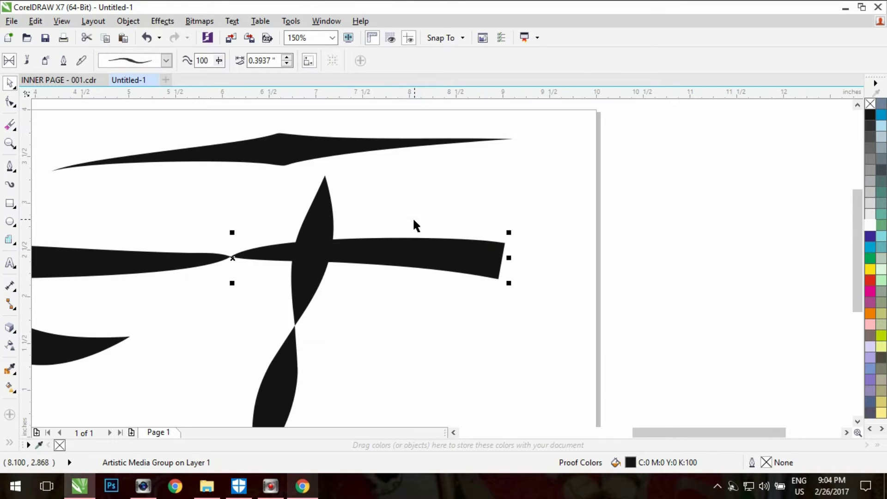
{"action": "scroll", "coordinate": [326, 224], "scroll_direction": "down", "scroll_amount": 1}
{"action": "left_click_drag", "start_coordinate": [347, 208], "coordinate": [555, 199]}
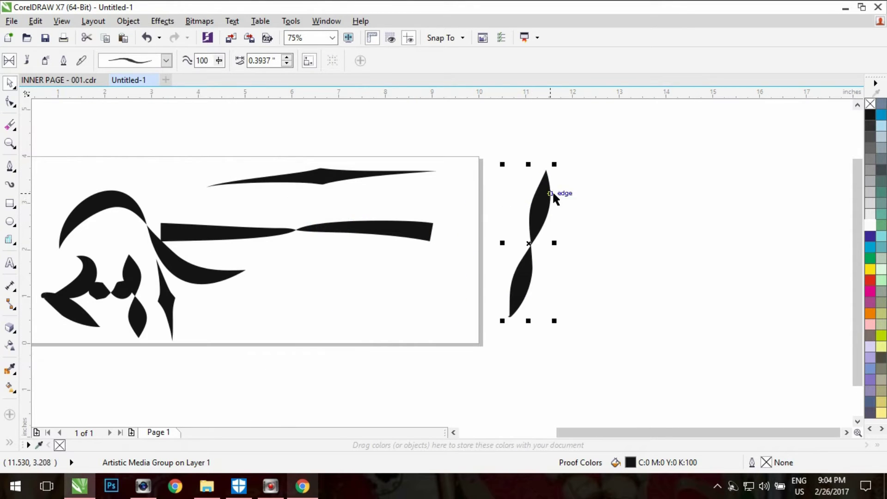
- Convert the double-leaf stroke outside the page to curves and deselect it
{"action": "scroll", "coordinate": [548, 210], "scroll_direction": "up", "scroll_amount": 1}
{"action": "scroll", "coordinate": [550, 217], "scroll_direction": "down", "scroll_amount": 1}
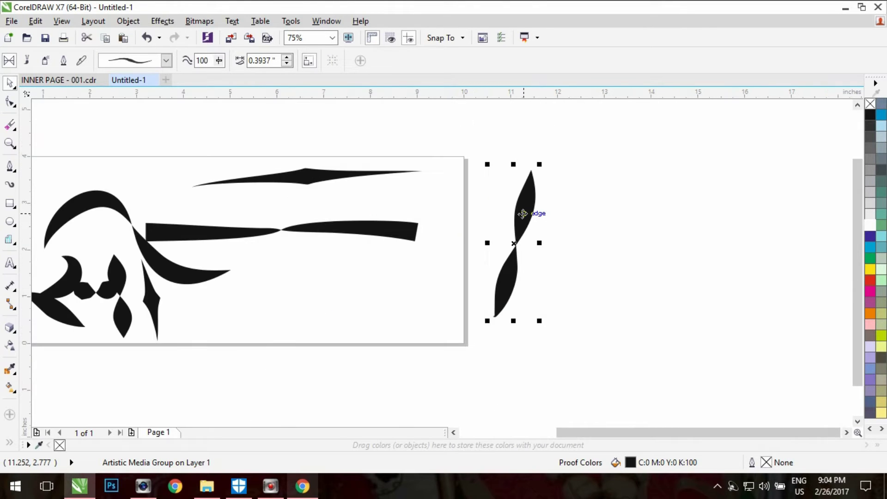
{"action": "right_click", "coordinate": [523, 214]}
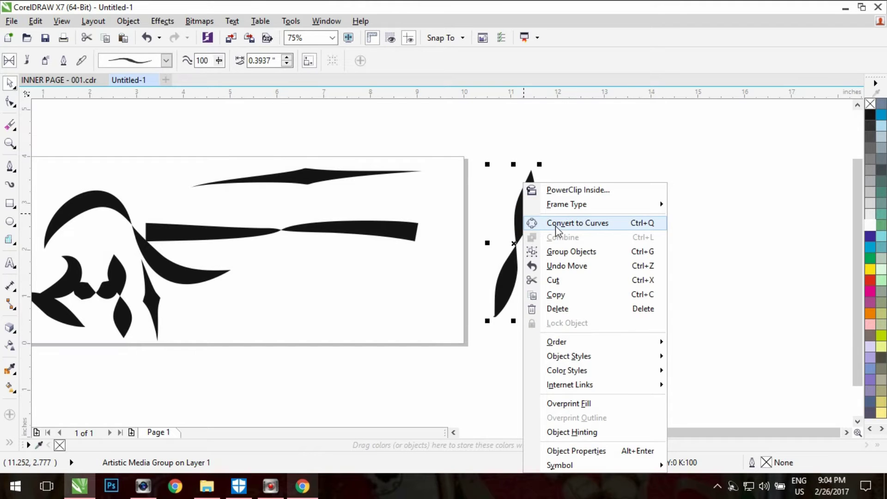
{"action": "left_click", "coordinate": [557, 224]}
{"action": "left_click", "coordinate": [440, 224]}
- Break the double-leaf stroke's artistic media group apart and move its separated path into the blank area right of the shape
{"action": "left_click", "coordinate": [530, 223]}
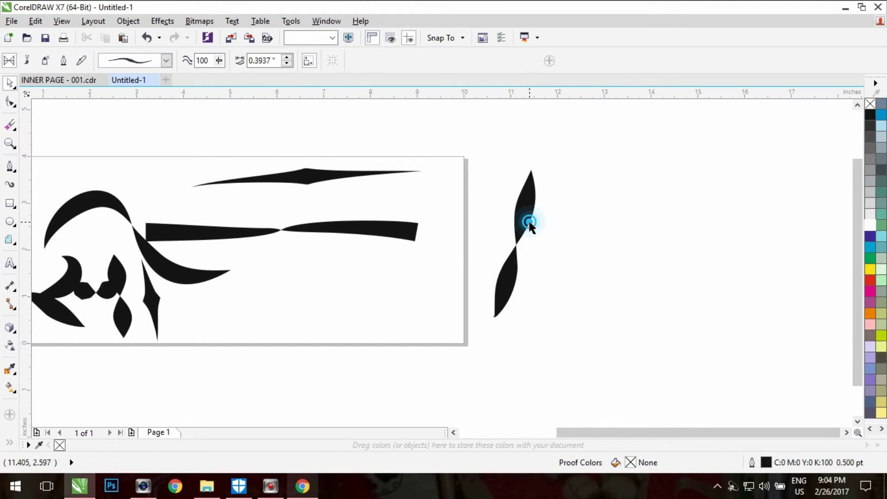
{"action": "right_click", "coordinate": [529, 222]}
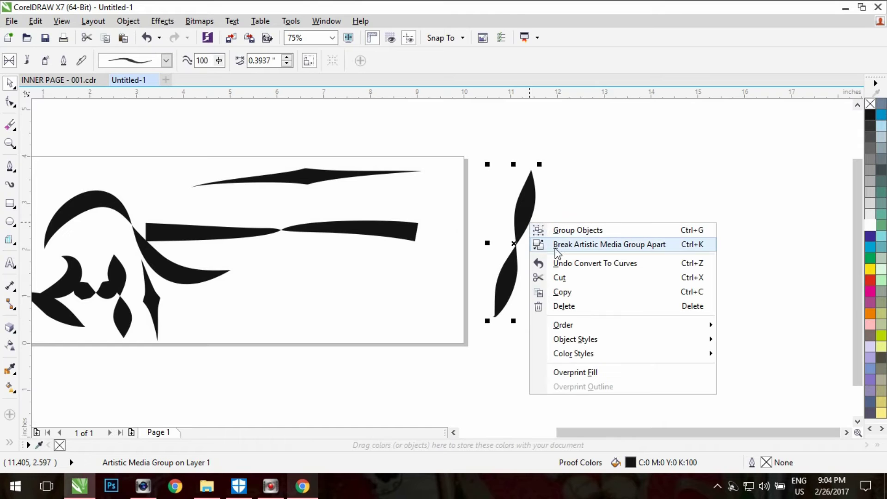
{"action": "left_click", "coordinate": [555, 248]}
{"action": "left_click", "coordinate": [584, 223]}
{"action": "left_click_drag", "start_coordinate": [522, 226], "coordinate": [623, 216]}
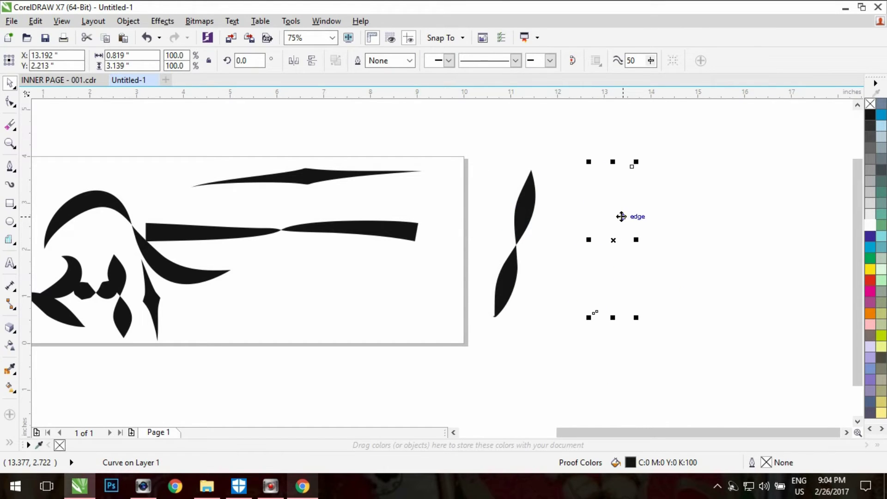
{"action": "key", "text": "Escape"}
- Reshape the double-leaf curve by widening its upper leaf, extending the tip up and outward, and stretching a centre node into a spike towards the page
{"action": "left_click", "coordinate": [528, 216]}
{"action": "key", "text": "F10"}
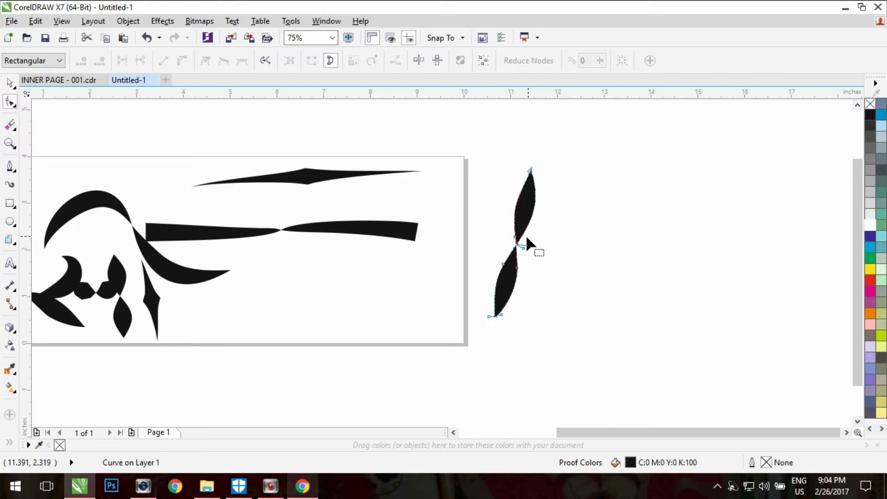
{"action": "left_click_drag", "start_coordinate": [515, 236], "coordinate": [483, 240]}
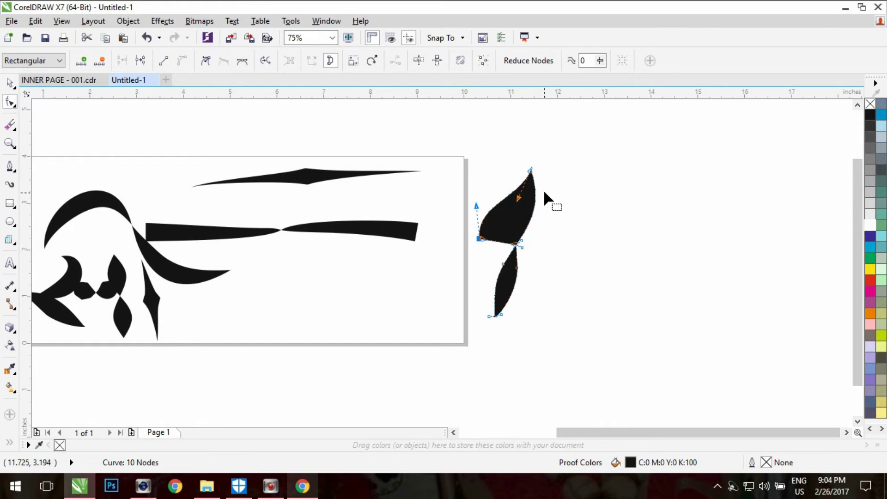
{"action": "left_click_drag", "start_coordinate": [537, 182], "coordinate": [560, 181]}
{"action": "mouse_move", "coordinate": [533, 220]}
{"action": "left_mouse_down"}
{"action": "mouse_move", "coordinate": [594, 264]}
{"action": "mouse_move", "coordinate": [606, 257]}
{"action": "left_mouse_up"}
{"action": "left_click_drag", "start_coordinate": [521, 251], "coordinate": [420, 280]}
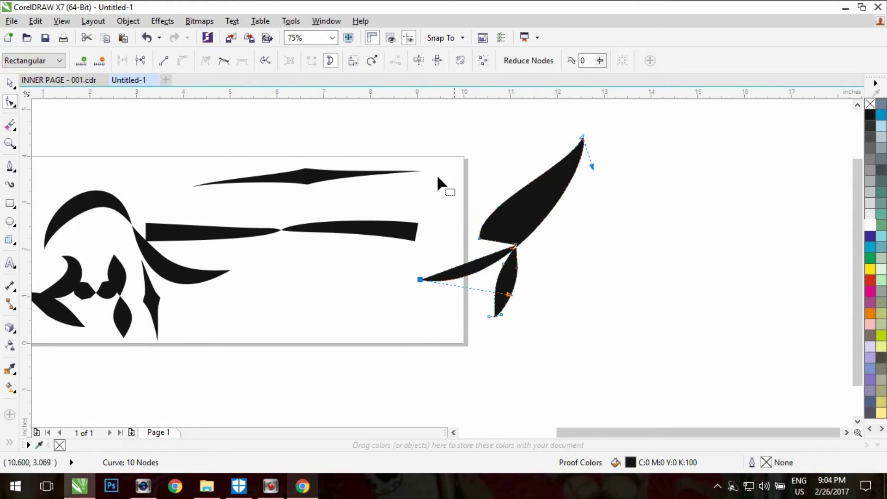
- Delete the reshaped leaf curve and all remaining strokes on the page
{"action": "left_click", "coordinate": [9, 83]}
{"action": "key", "text": "Delete"}
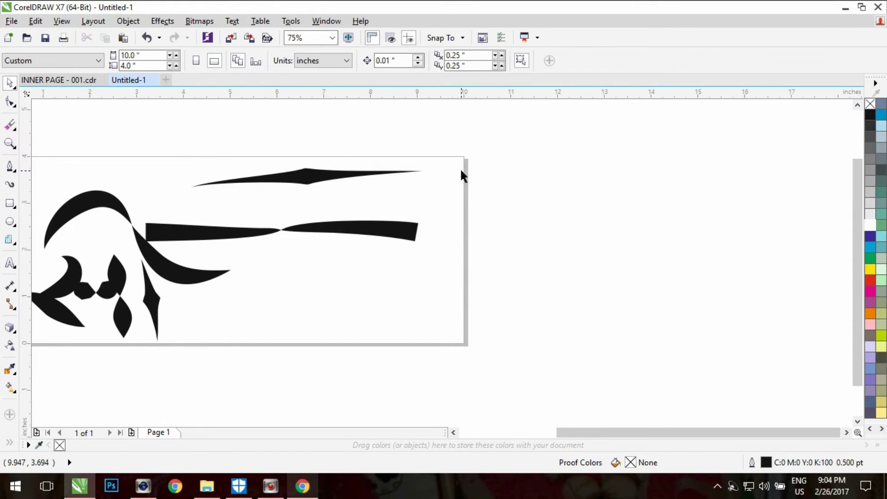
{"action": "scroll", "coordinate": [460, 168], "scroll_direction": "down", "scroll_amount": 1}
{"action": "left_click_drag", "start_coordinate": [460, 168], "coordinate": [93, 320]}
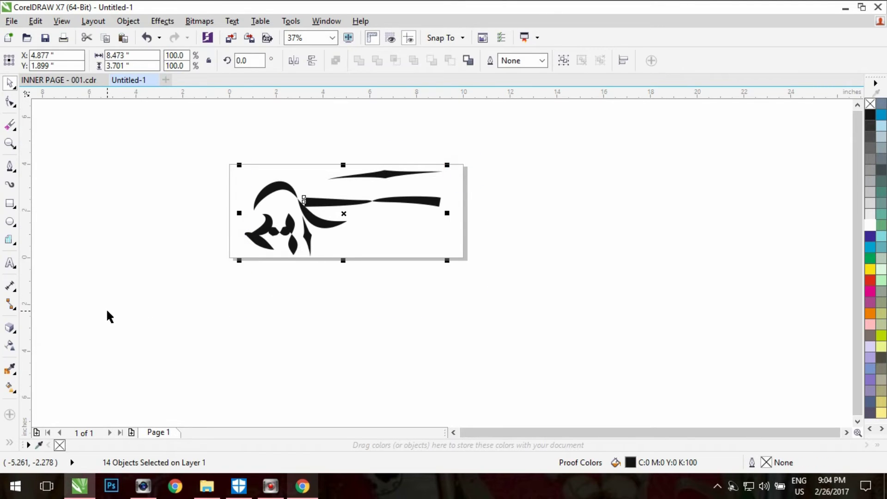
{"action": "key", "text": "Delete"}
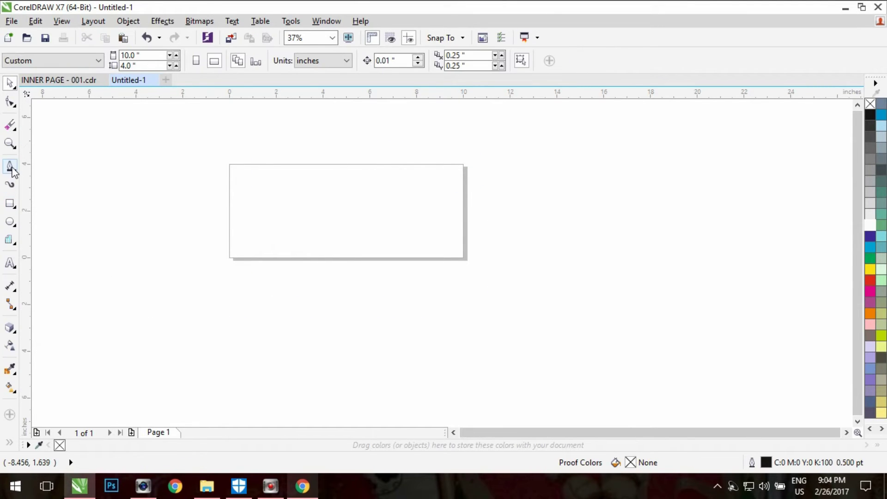
- Draw a wavy stroke across the page and a second curve crossing it with Artistic Media's Calligraphy brush of thin sketchy lines
{"action": "left_click", "coordinate": [9, 184]}
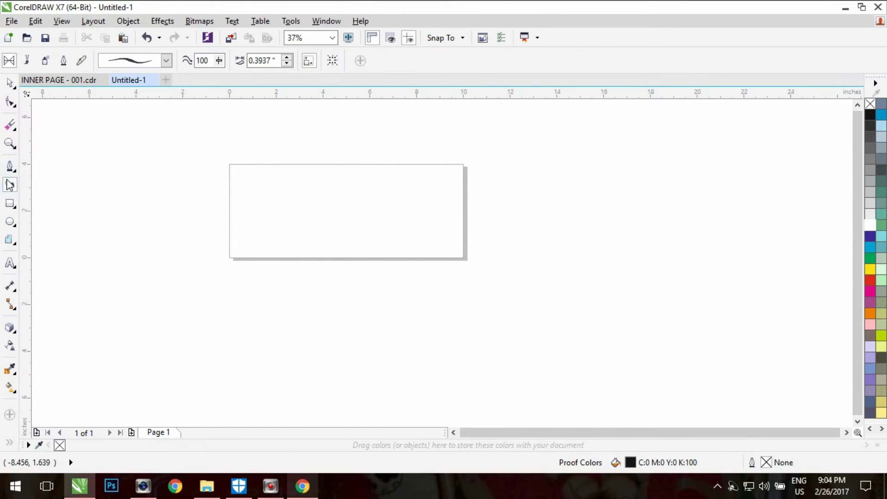
{"action": "left_click", "coordinate": [29, 61]}
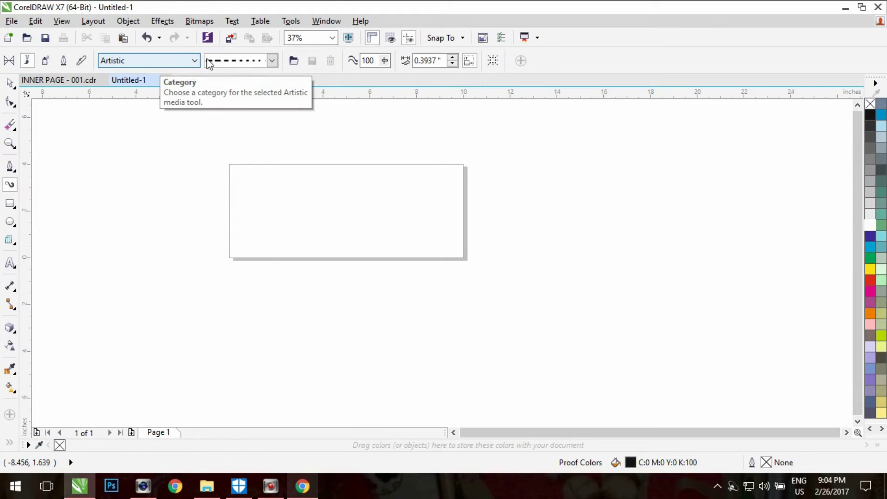
{"action": "left_click", "coordinate": [189, 57]}
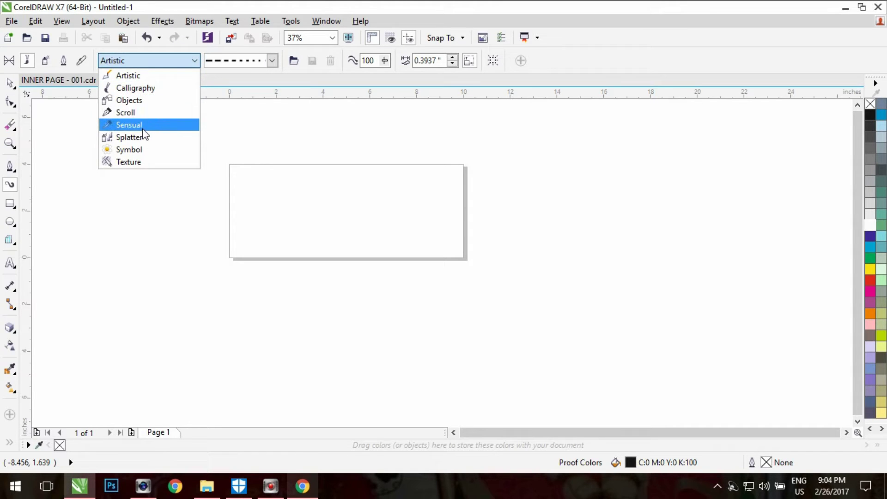
{"action": "left_click", "coordinate": [149, 88]}
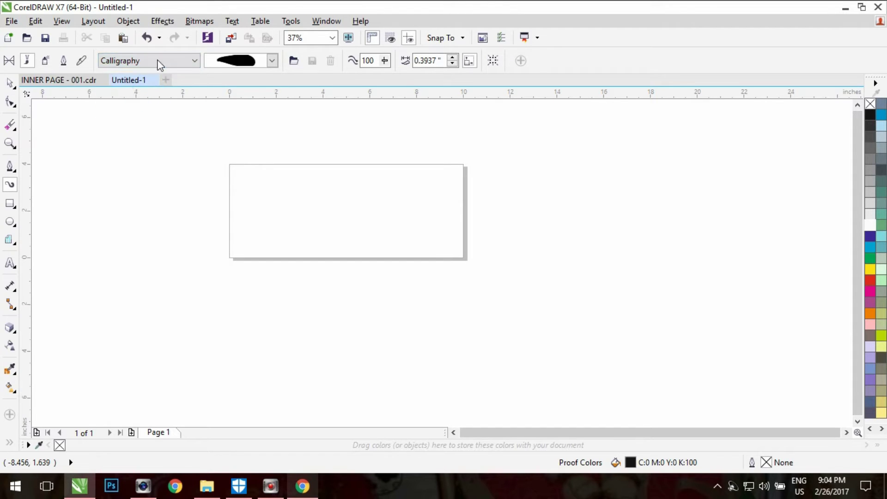
{"action": "left_click", "coordinate": [222, 62]}
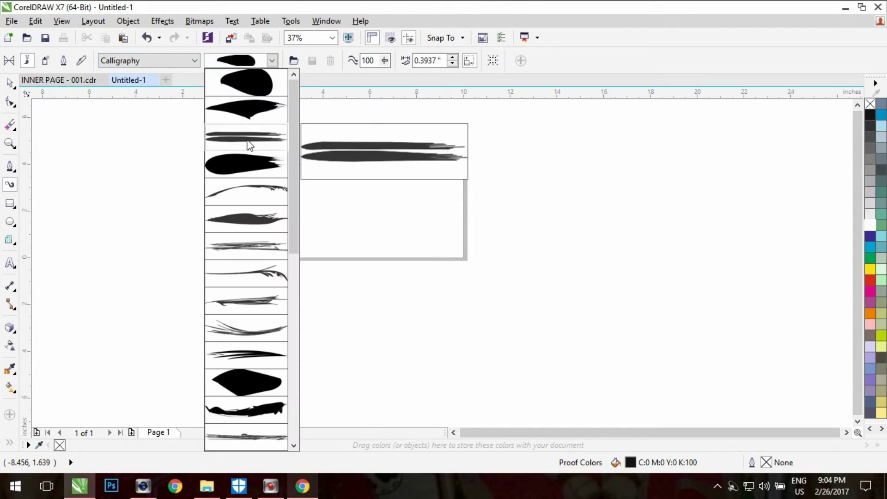
{"action": "left_click", "coordinate": [259, 250]}
{"action": "mouse_move", "coordinate": [261, 219]}
{"action": "left_mouse_down"}
{"action": "mouse_move", "coordinate": [307, 192]}
{"action": "mouse_move", "coordinate": [522, 203]}
{"action": "left_mouse_up"}
{"action": "mouse_move", "coordinate": [429, 149]}
{"action": "left_mouse_down"}
{"action": "mouse_move", "coordinate": [389, 279]}
{"action": "mouse_move", "coordinate": [253, 292]}
{"action": "left_mouse_up"}
- Apply the double-row dashed brush from the Artistic category to the selected crossing curve
{"action": "left_click", "coordinate": [232, 64]}
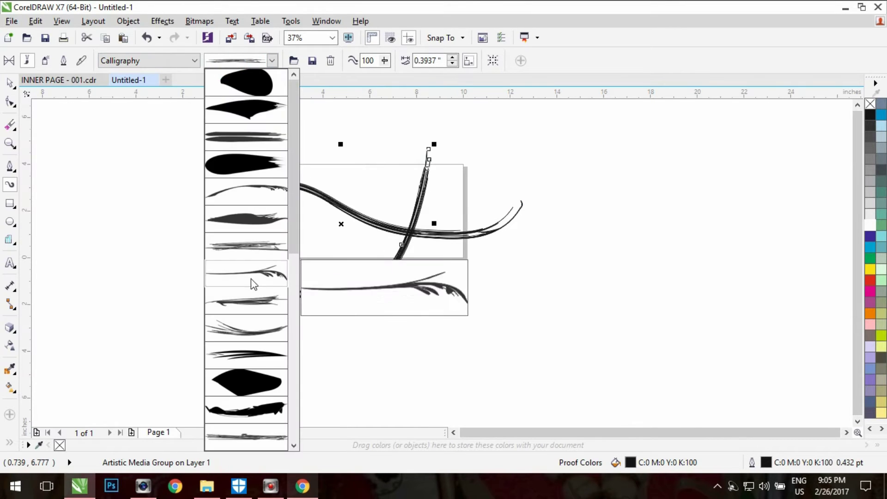
{"action": "left_click_drag", "start_coordinate": [297, 188], "coordinate": [308, 353]}
{"action": "left_click", "coordinate": [183, 60]}
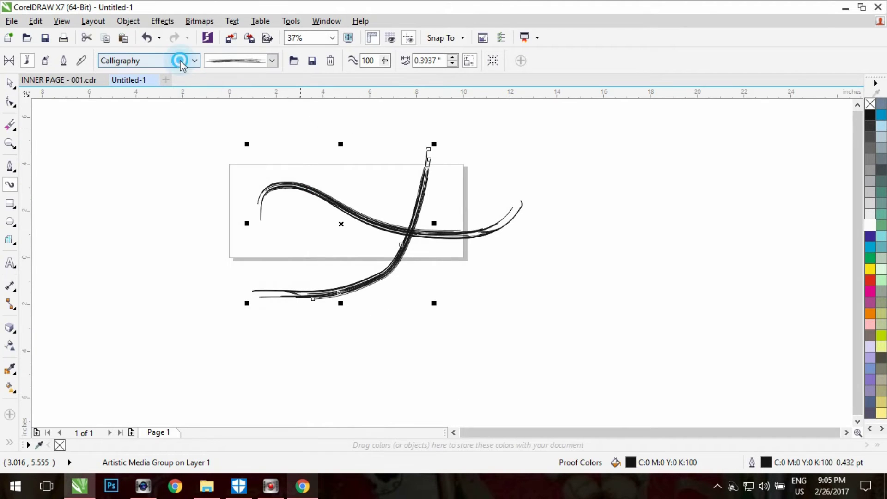
{"action": "left_click", "coordinate": [138, 79]}
{"action": "left_click", "coordinate": [237, 61]}
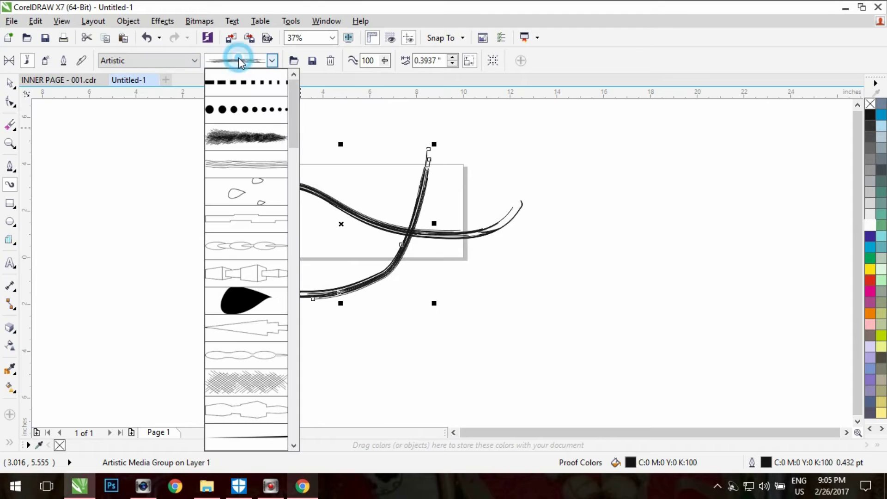
{"action": "left_click_drag", "start_coordinate": [293, 113], "coordinate": [301, 250]}
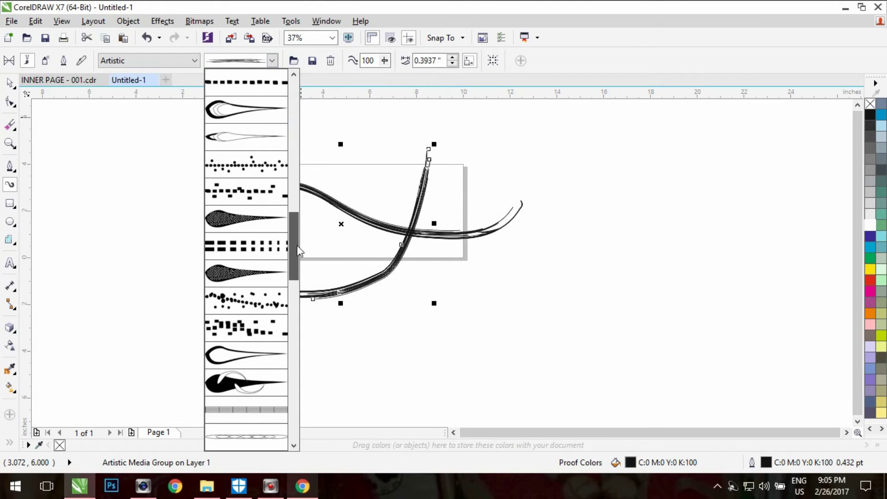
{"action": "left_click", "coordinate": [241, 244]}
- Draw several curved double-dashed strokes in the blank areas on both sides of the page
{"action": "left_click_drag", "start_coordinate": [541, 153], "coordinate": [619, 242]}
{"action": "mouse_move", "coordinate": [610, 169]}
{"action": "left_mouse_down"}
{"action": "mouse_move", "coordinate": [724, 185]}
{"action": "mouse_move", "coordinate": [543, 296]}
{"action": "mouse_move", "coordinate": [672, 332]}
{"action": "left_mouse_up"}
{"action": "left_click_drag", "start_coordinate": [213, 237], "coordinate": [185, 262]}
{"action": "left_click_drag", "start_coordinate": [176, 231], "coordinate": [220, 226]}
{"action": "left_click_drag", "start_coordinate": [181, 166], "coordinate": [261, 165]}
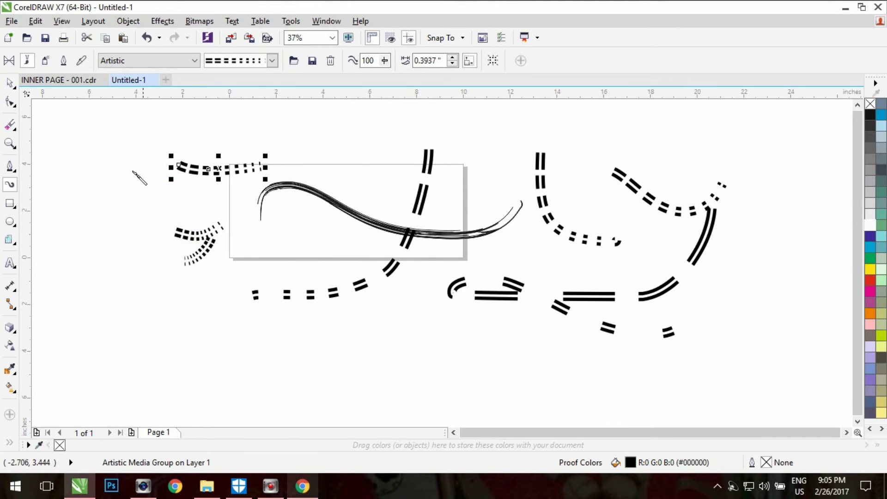
{"action": "left_click_drag", "start_coordinate": [114, 174], "coordinate": [133, 257]}
{"action": "left_click_drag", "start_coordinate": [194, 204], "coordinate": [145, 185]}
- Switch the brush category to Scroll and deselect the last dashed stroke
{"action": "left_click", "coordinate": [179, 64]}
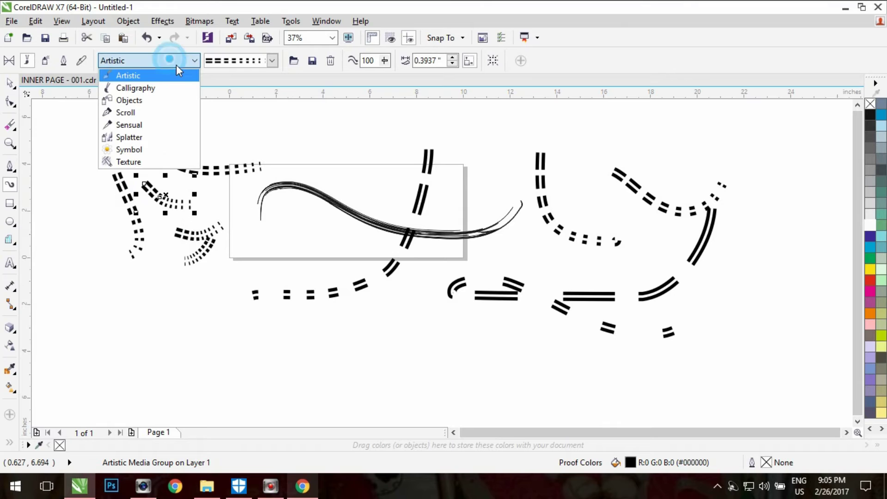
{"action": "left_click", "coordinate": [146, 111]}
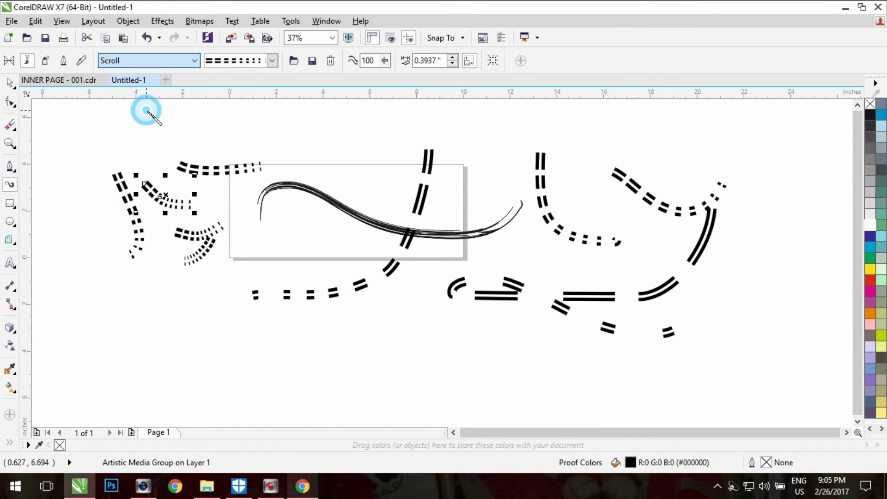
{"action": "left_click", "coordinate": [9, 83]}
{"action": "left_click", "coordinate": [101, 119]}
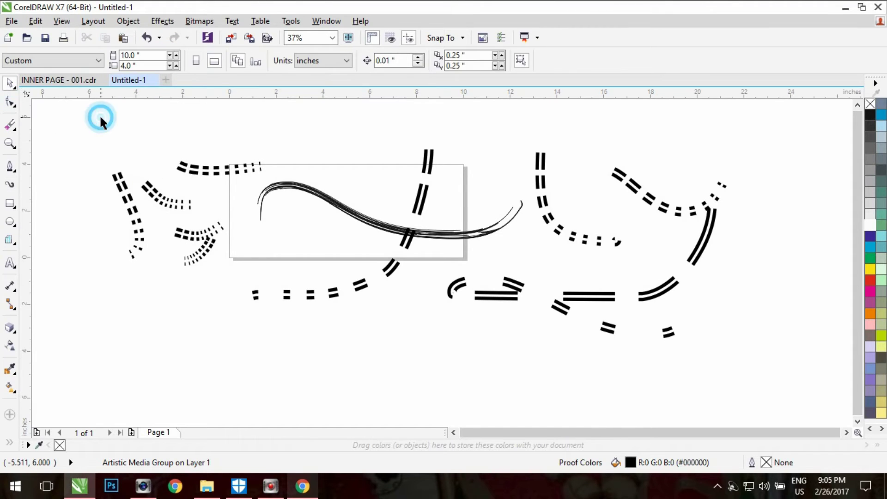
- Draw a near-horizontal Freehand line about 12.6 inches long above the page
{"action": "left_click", "coordinate": [10, 166]}
{"action": "left_click", "coordinate": [13, 169]}
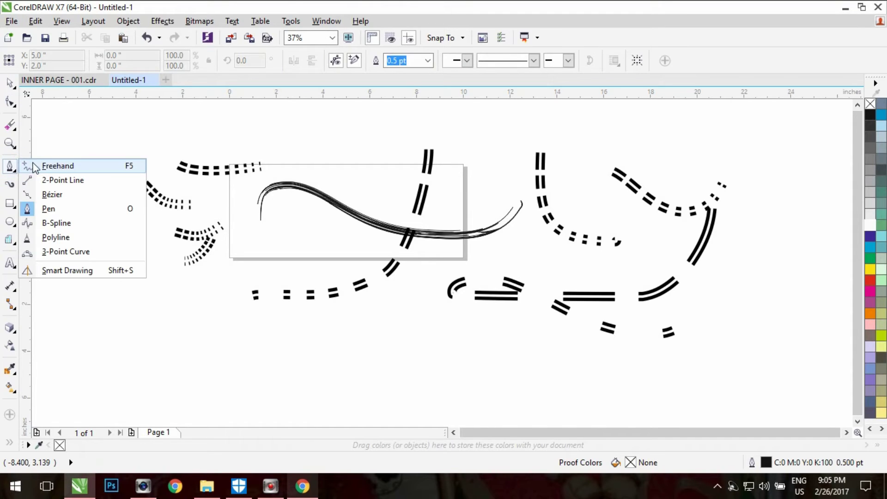
{"action": "left_click", "coordinate": [40, 169]}
{"action": "left_click_drag", "start_coordinate": [199, 125], "coordinate": [494, 118]}
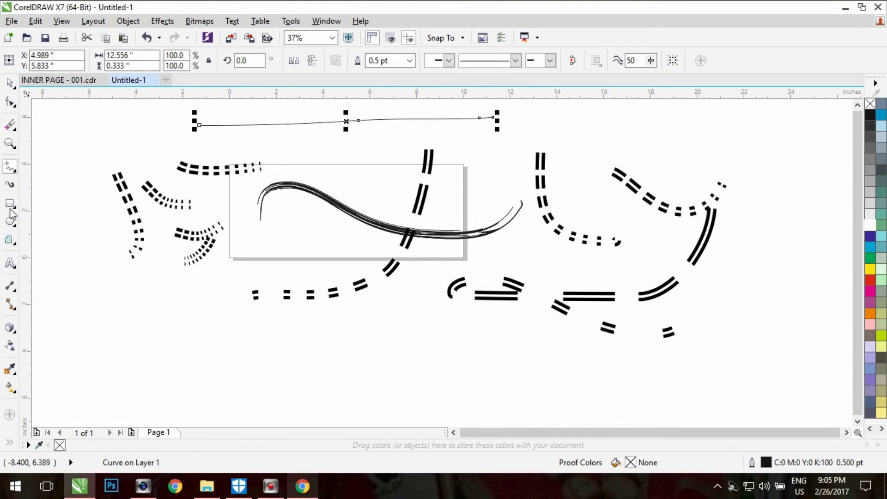
- Apply the thin double-line Artistic Media brush from the Scroll category to the freehand line
{"action": "left_click", "coordinate": [9, 184]}
{"action": "left_click", "coordinate": [185, 60]}
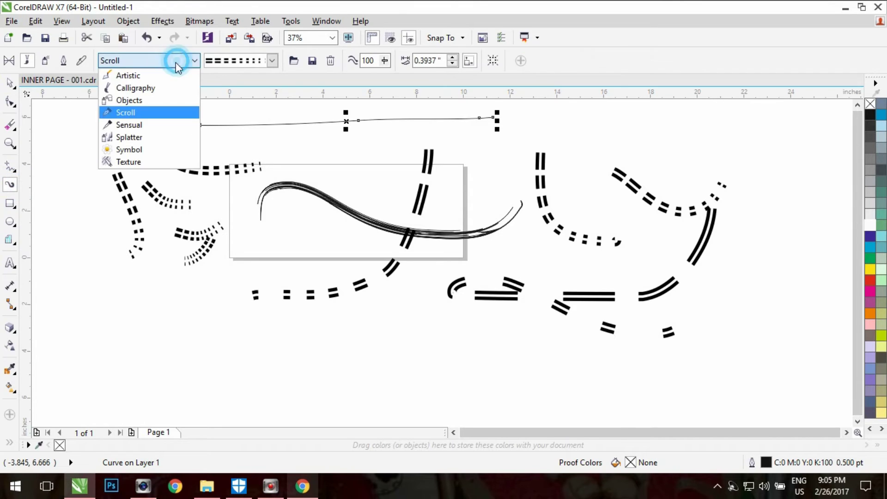
{"action": "left_click", "coordinate": [170, 112]}
{"action": "left_click", "coordinate": [243, 60]}
{"action": "left_click", "coordinate": [235, 107]}
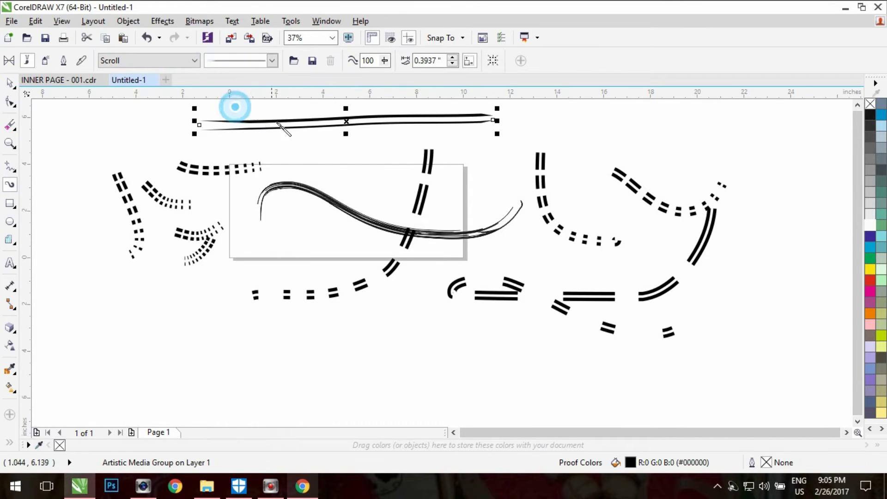
{"action": "scroll", "coordinate": [379, 120], "scroll_direction": "up", "scroll_amount": 4}
{"action": "scroll", "coordinate": [356, 211], "scroll_direction": "down", "scroll_amount": 3}
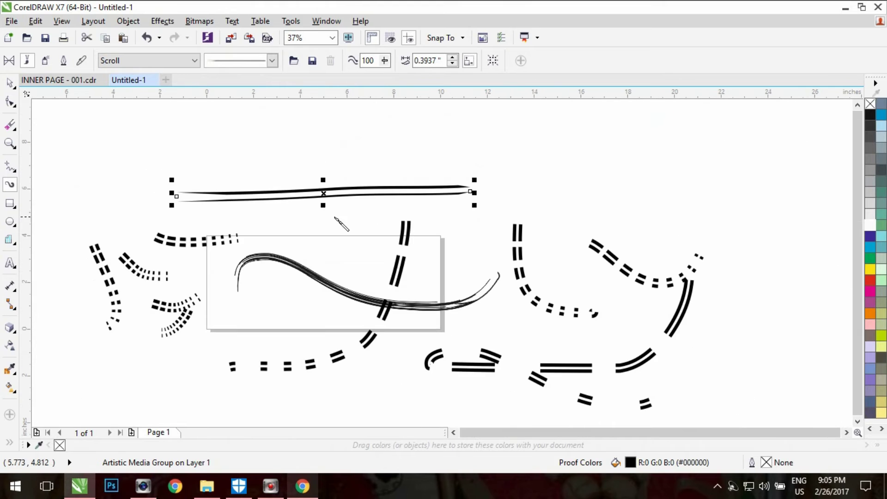
- Change the line's brush to the Scroll stroke with a wedge-shaped start and thin parallel lines
{"action": "left_click", "coordinate": [258, 63]}
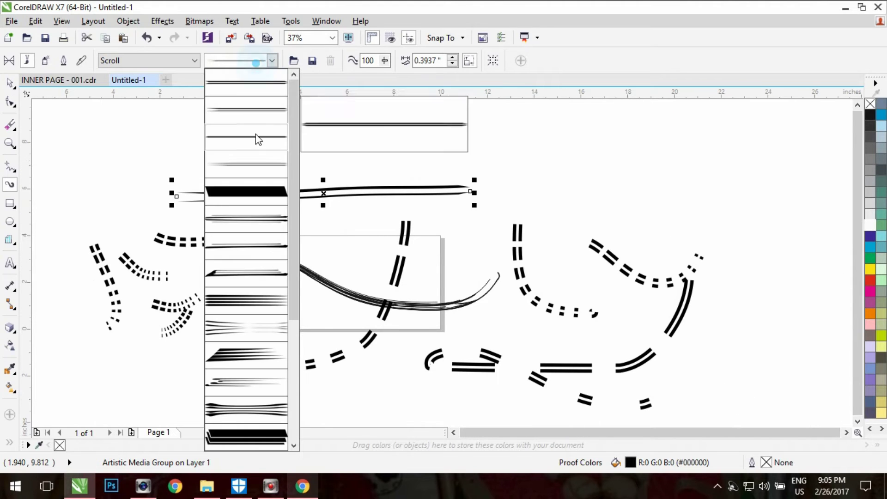
{"action": "left_click", "coordinate": [259, 255]}
{"action": "scroll", "coordinate": [283, 216], "scroll_direction": "up", "scroll_amount": 2}
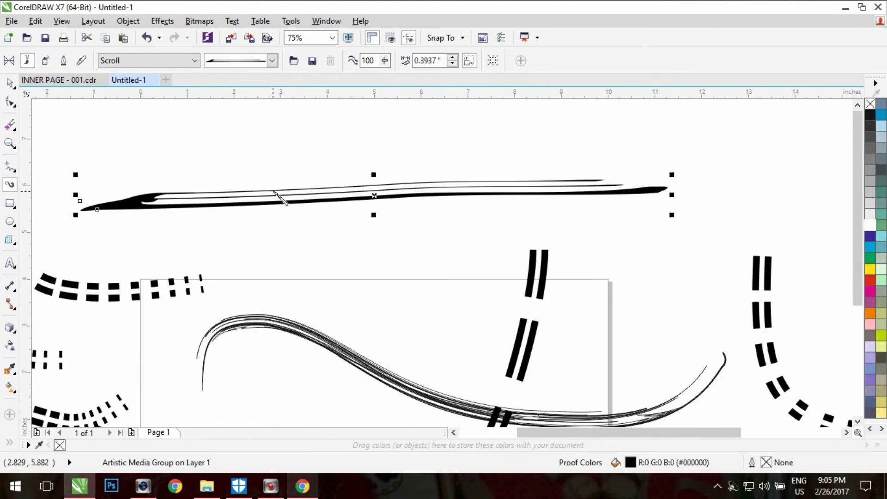
- Apply the rough-edged solid brush from the Symbol category to the long line above the page
{"action": "left_click", "coordinate": [171, 58]}
{"action": "left_click", "coordinate": [127, 159]}
{"action": "left_click", "coordinate": [243, 58]}
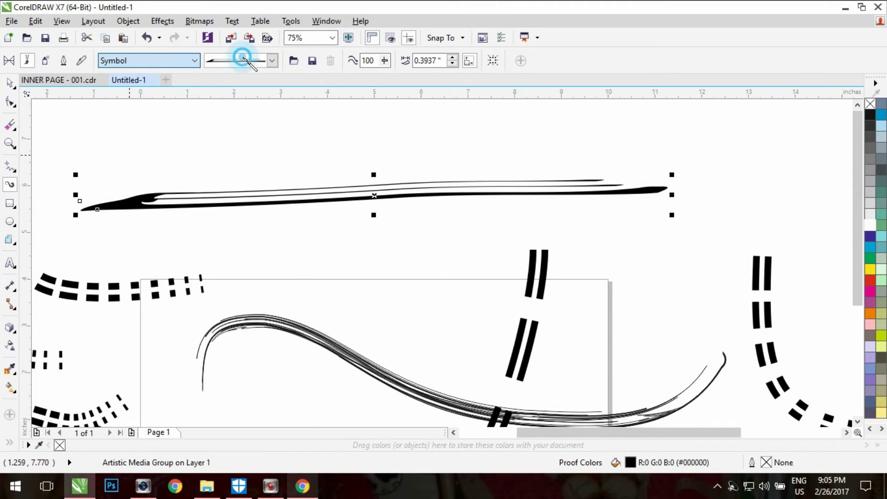
{"action": "left_click", "coordinate": [253, 140]}
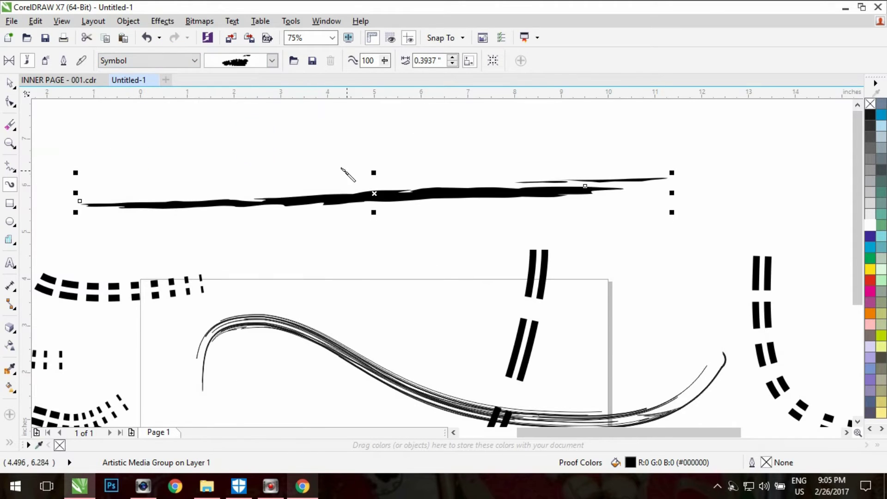
- Draw three short slanted strokes above the long line with the rough-edged Symbol brush
{"action": "left_click_drag", "start_coordinate": [299, 147], "coordinate": [421, 187]}
{"action": "left_click_drag", "start_coordinate": [452, 154], "coordinate": [507, 121]}
{"action": "left_click_drag", "start_coordinate": [561, 154], "coordinate": [600, 105]}
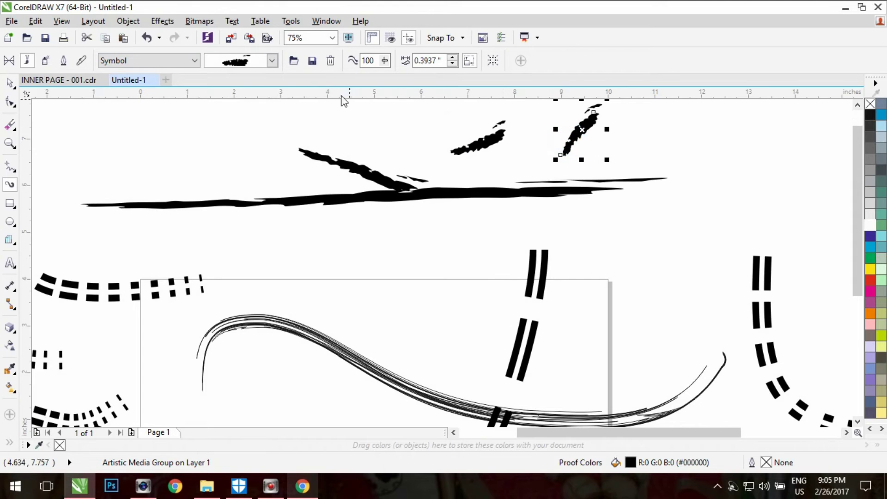
- Apply the fingerprint-pattern brush from the Symbol category to the last short slanted stroke
{"action": "left_click", "coordinate": [273, 61]}
{"action": "left_click_drag", "start_coordinate": [291, 116], "coordinate": [298, 247]}
{"action": "left_click", "coordinate": [247, 191]}
- Draw a group of short fingerprint-pattern strokes of varied lengths and directions above the left part of the long line
{"action": "left_click_drag", "start_coordinate": [184, 135], "coordinate": [231, 176]}
{"action": "scroll", "coordinate": [193, 141], "scroll_direction": "up", "scroll_amount": 2}
{"action": "left_click_drag", "start_coordinate": [246, 130], "coordinate": [237, 152]}
{"action": "left_click_drag", "start_coordinate": [276, 124], "coordinate": [363, 212]}
{"action": "scroll", "coordinate": [367, 203], "scroll_direction": "down", "scroll_amount": 2}
{"action": "left_click_drag", "start_coordinate": [162, 140], "coordinate": [213, 206]}
{"action": "left_click_drag", "start_coordinate": [219, 135], "coordinate": [258, 141]}
{"action": "left_click_drag", "start_coordinate": [271, 131], "coordinate": [305, 118]}
{"action": "mouse_move", "coordinate": [322, 120]}
{"action": "left_mouse_down"}
{"action": "mouse_move", "coordinate": [390, 115]}
{"action": "mouse_move", "coordinate": [381, 119]}
{"action": "left_mouse_up"}
- Apply the Texture category's rough dry brush to the last fingerprint stroke and draw several short strokes with it between the long line and the page
{"action": "left_click", "coordinate": [194, 60]}
{"action": "left_click", "coordinate": [139, 162]}
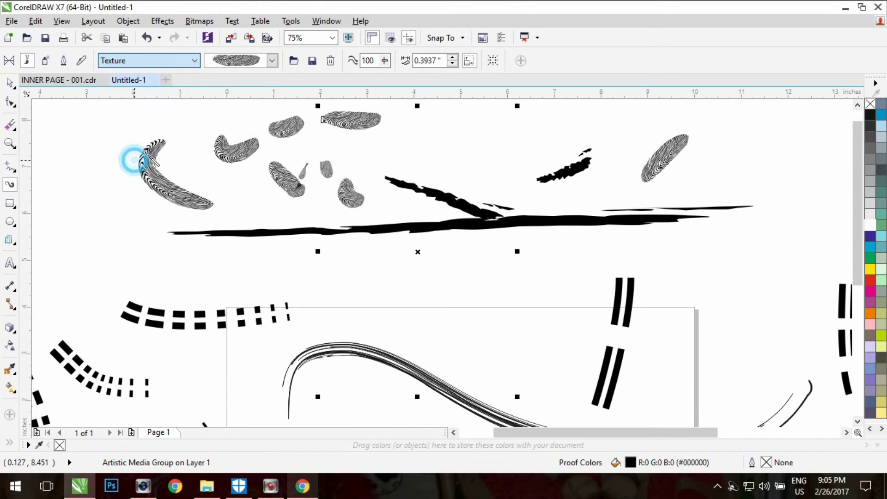
{"action": "left_click", "coordinate": [241, 61]}
{"action": "left_click", "coordinate": [249, 119]}
{"action": "mouse_move", "coordinate": [309, 276]}
{"action": "left_mouse_down"}
{"action": "mouse_move", "coordinate": [366, 276]}
{"action": "mouse_move", "coordinate": [462, 253]}
{"action": "mouse_move", "coordinate": [488, 314]}
{"action": "left_mouse_up"}
{"action": "mouse_move", "coordinate": [506, 273]}
{"action": "left_mouse_down"}
{"action": "mouse_move", "coordinate": [568, 262]}
{"action": "mouse_move", "coordinate": [546, 323]}
{"action": "left_mouse_up"}
{"action": "left_click", "coordinate": [184, 60]}
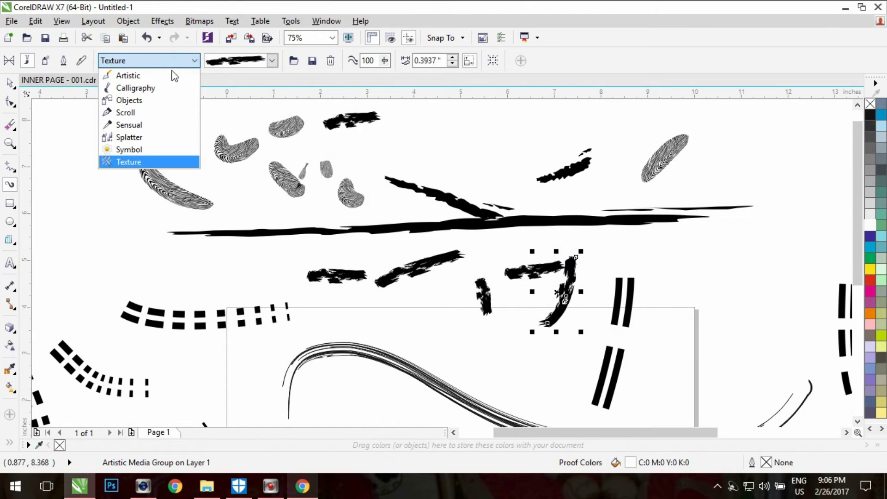
{"action": "left_click", "coordinate": [171, 58]}
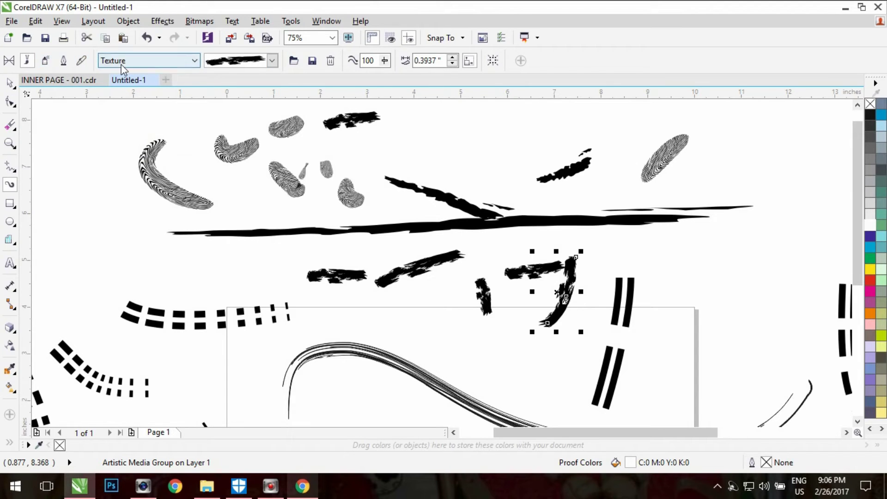
- Switch the Artistic Media tool to Sprayer mode and choose the green leaf-like spraylist from the Brush Strokes category
{"action": "left_click", "coordinate": [272, 61]}
{"action": "left_click_drag", "start_coordinate": [292, 103], "coordinate": [318, 312]}
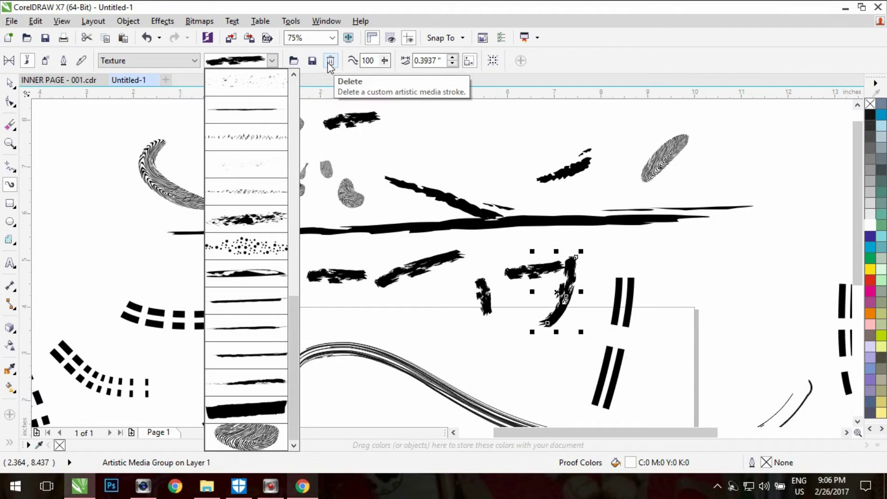
{"action": "left_click", "coordinate": [48, 63]}
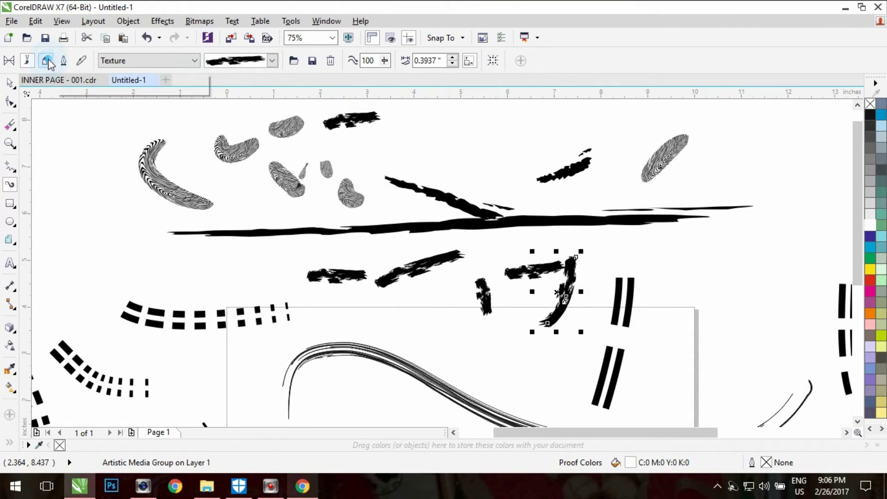
{"action": "left_click", "coordinate": [45, 59]}
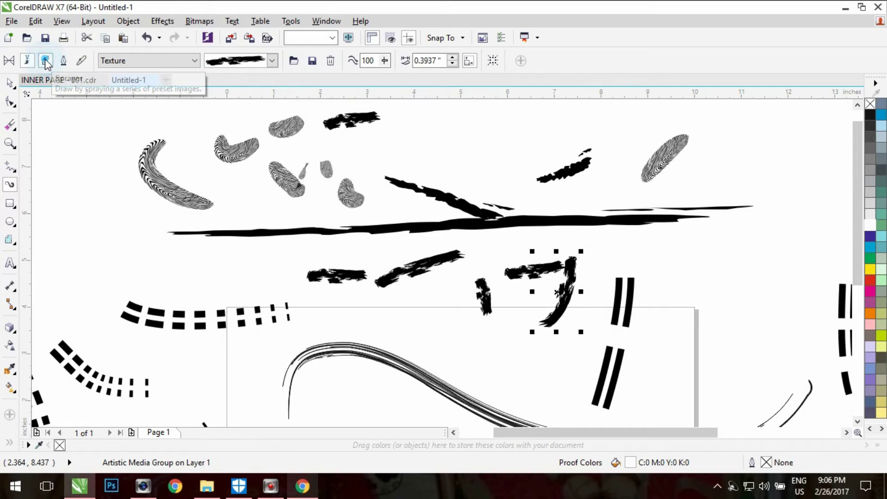
{"action": "left_click", "coordinate": [141, 62]}
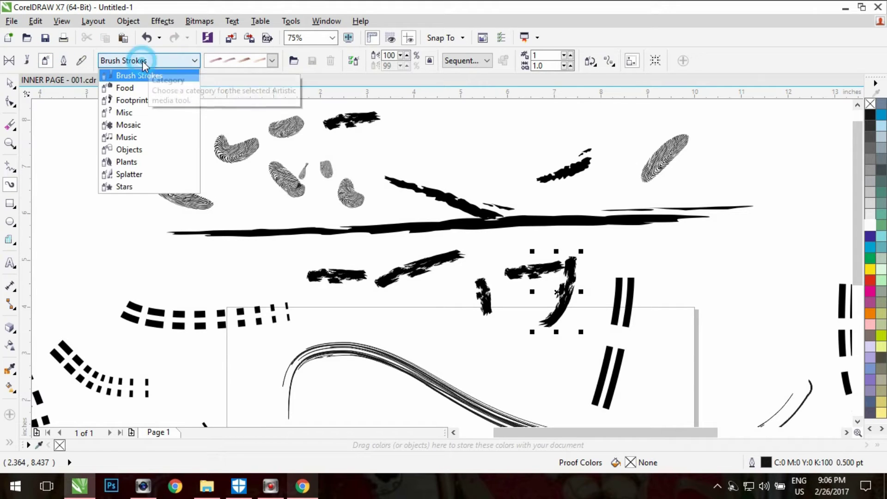
{"action": "left_click", "coordinate": [235, 60]}
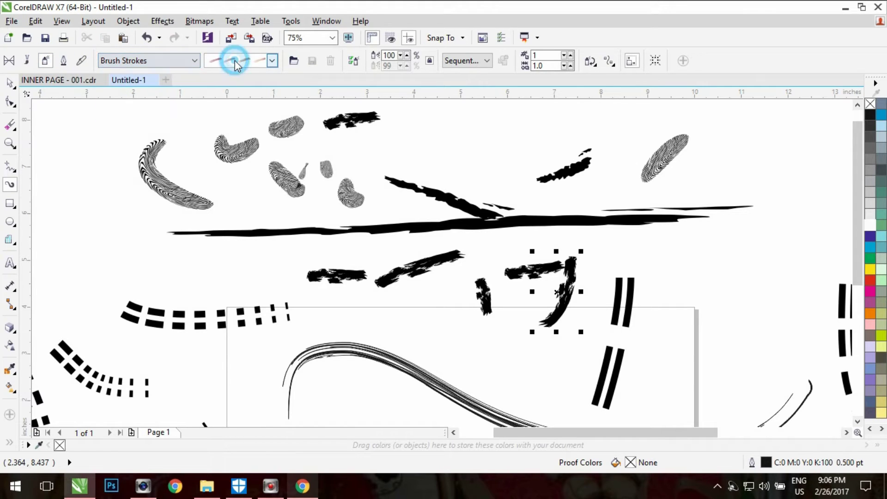
{"action": "left_click", "coordinate": [234, 60]}
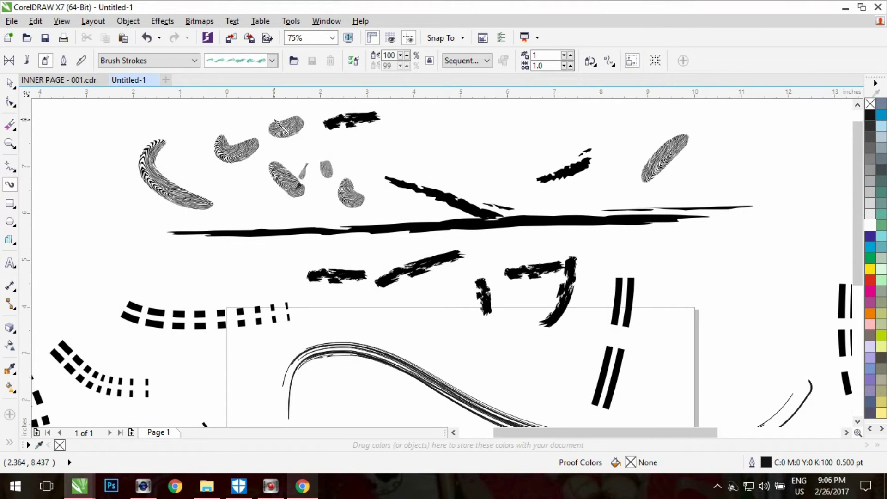
- Spray two rows of green leaf-like images on the page, one near its lower edge and one just under the long wavy stroke
{"action": "scroll", "coordinate": [339, 245], "scroll_direction": "down", "scroll_amount": 2}
{"action": "scroll", "coordinate": [352, 296], "scroll_direction": "up", "scroll_amount": 2}
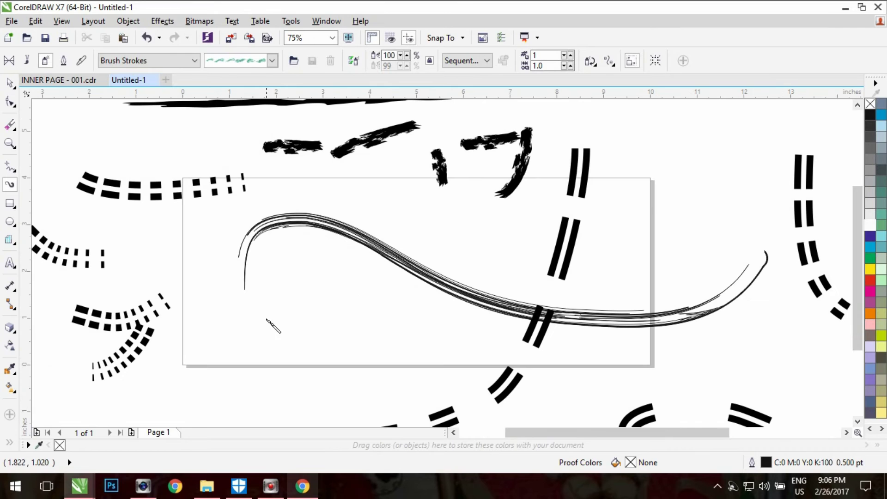
{"action": "left_click_drag", "start_coordinate": [225, 328], "coordinate": [409, 341]}
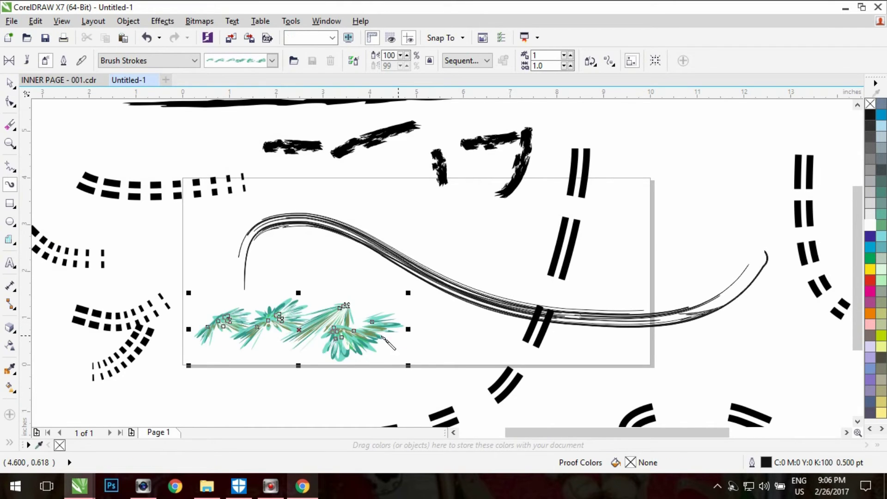
{"action": "scroll", "coordinate": [305, 338], "scroll_direction": "up", "scroll_amount": 2}
{"action": "mouse_move", "coordinate": [290, 197]}
{"action": "left_mouse_down"}
{"action": "mouse_move", "coordinate": [379, 194]}
{"action": "mouse_move", "coordinate": [569, 275]}
{"action": "mouse_move", "coordinate": [587, 271]}
{"action": "left_mouse_up"}
- Apply the green-yellow dab spraylist and finally the pink swirl spraylist to the last leafy stroke
{"action": "left_click", "coordinate": [273, 60]}
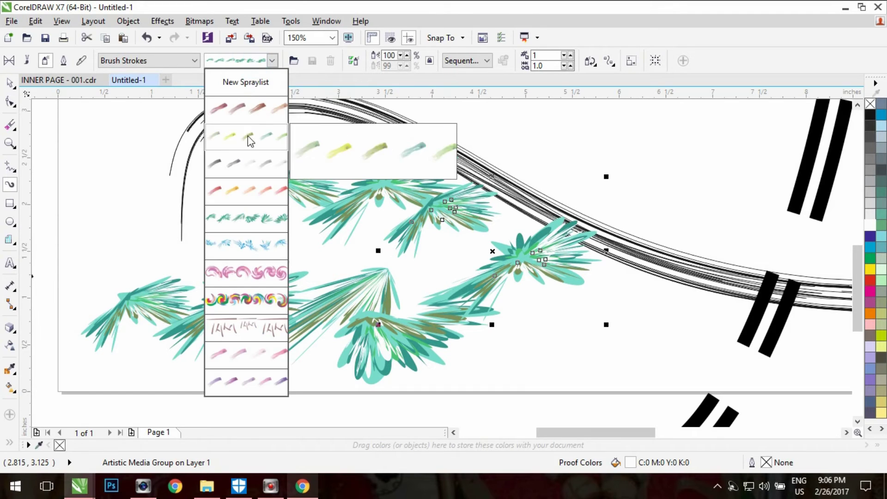
{"action": "left_click", "coordinate": [248, 136]}
{"action": "left_click", "coordinate": [273, 60]}
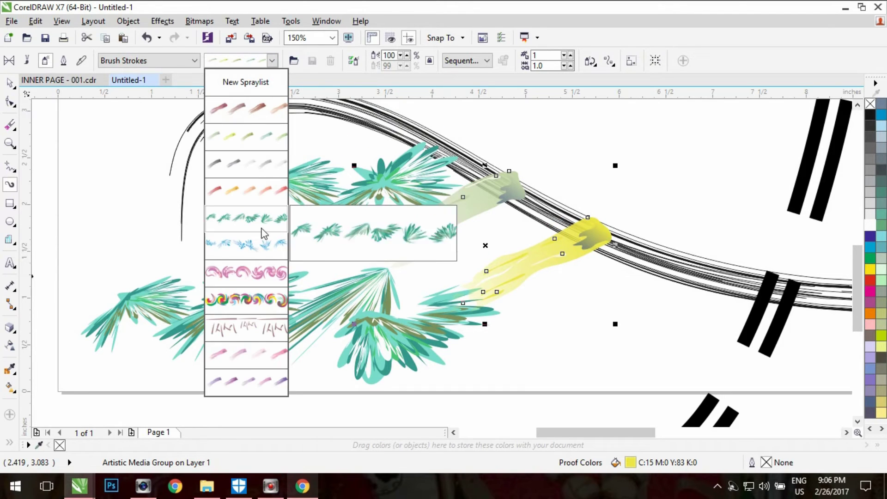
{"action": "left_click", "coordinate": [250, 277]}
- Spray a short and a longer pink swirl stroke over the right end of the leafy rows, running down past the page's lower edge
{"action": "left_click_drag", "start_coordinate": [653, 155], "coordinate": [656, 167]}
{"action": "left_click_drag", "start_coordinate": [676, 223], "coordinate": [477, 427]}
{"action": "scroll", "coordinate": [504, 274], "scroll_direction": "down", "scroll_amount": 2}
{"action": "scroll", "coordinate": [504, 274], "scroll_direction": "down", "scroll_amount": 2}
{"action": "scroll", "coordinate": [400, 201], "scroll_direction": "up", "scroll_amount": 2}
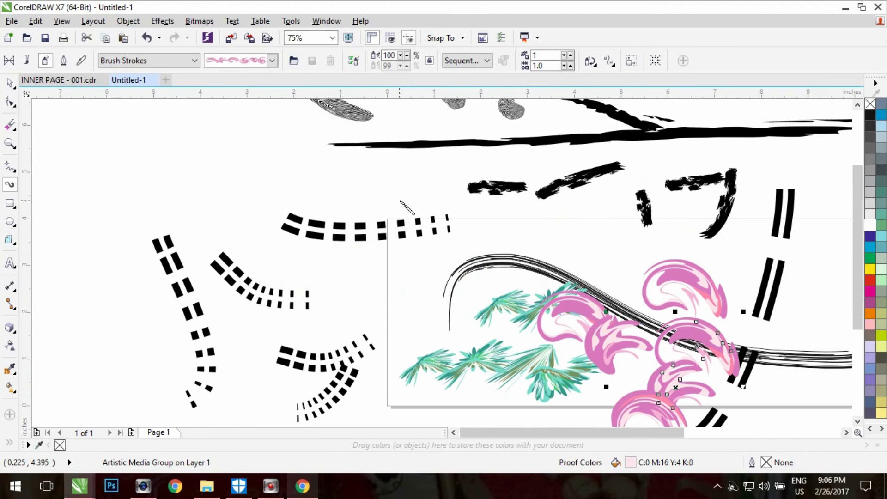
- Set the last pink stroke's image spacing to 0.95 and spray two more pink swirl strokes across the page's left edge
{"action": "left_click", "coordinate": [564, 56]}
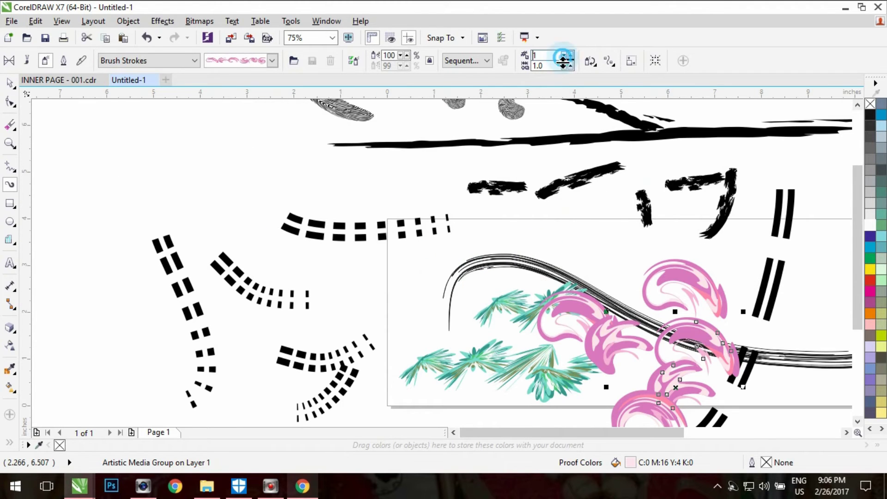
{"action": "left_click", "coordinate": [564, 66]}
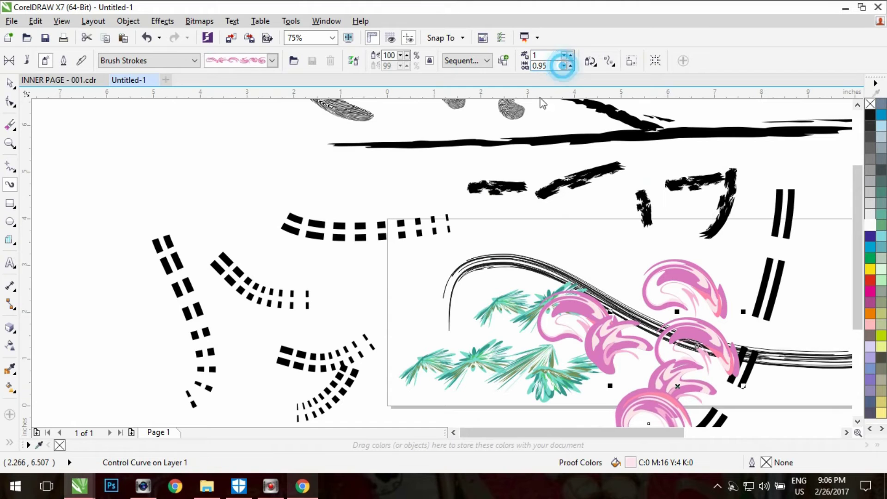
{"action": "left_click_drag", "start_coordinate": [395, 290], "coordinate": [446, 301]}
{"action": "mouse_move", "coordinate": [432, 271]}
{"action": "left_mouse_down"}
{"action": "mouse_move", "coordinate": [426, 254]}
{"action": "mouse_move", "coordinate": [585, 226]}
{"action": "left_mouse_up"}
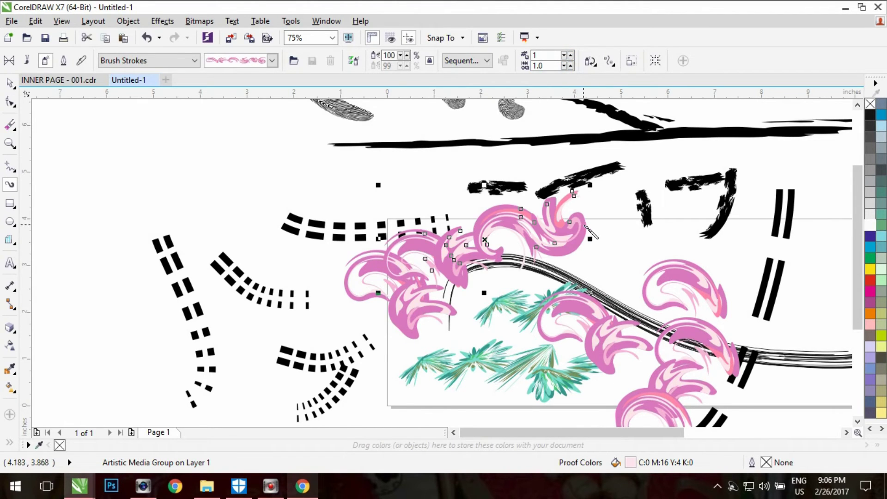
- Try to adjust the spray object size and spray a long row of pink swirls above the dashed strokes beside the page
{"action": "left_click", "coordinate": [400, 56]}
{"action": "left_click", "coordinate": [401, 56]}
{"action": "left_click", "coordinate": [401, 56]}
{"action": "left_click", "coordinate": [400, 56]}
{"action": "left_click", "coordinate": [401, 56]}
{"action": "left_click", "coordinate": [401, 56]}
{"action": "left_click", "coordinate": [401, 56]}
{"action": "left_click", "coordinate": [401, 56]}
{"action": "left_click", "coordinate": [401, 56]}
{"action": "left_click", "coordinate": [401, 56]}
{"action": "left_click", "coordinate": [400, 56]}
{"action": "left_click_drag", "start_coordinate": [146, 199], "coordinate": [428, 166]}
- Apply the Food category's sliced tomato and pepper spraylist to the last pink row and spray a diagonal row of it beyond the dashed strokes
{"action": "left_click", "coordinate": [272, 60]}
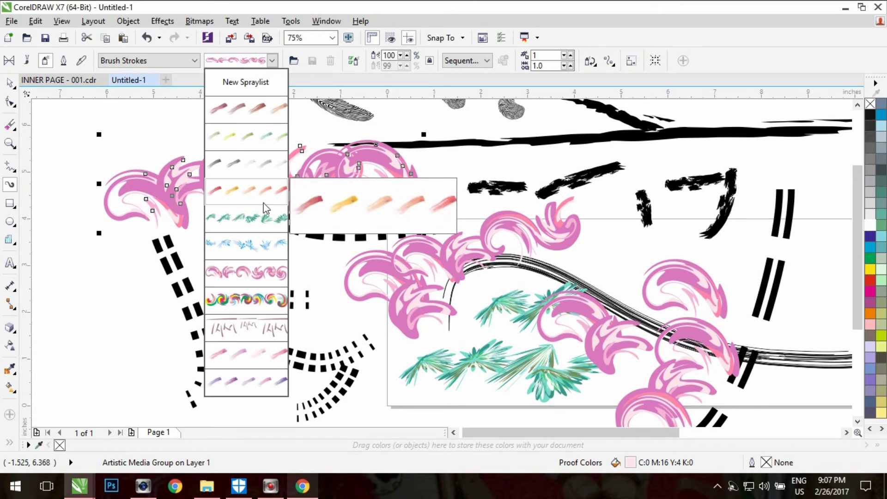
{"action": "left_click", "coordinate": [170, 57]}
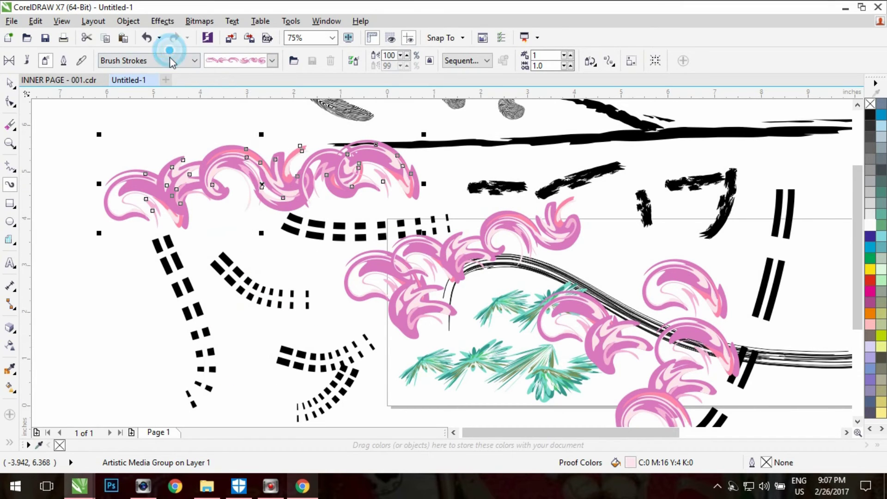
{"action": "left_click", "coordinate": [170, 57]}
{"action": "left_click", "coordinate": [153, 90]}
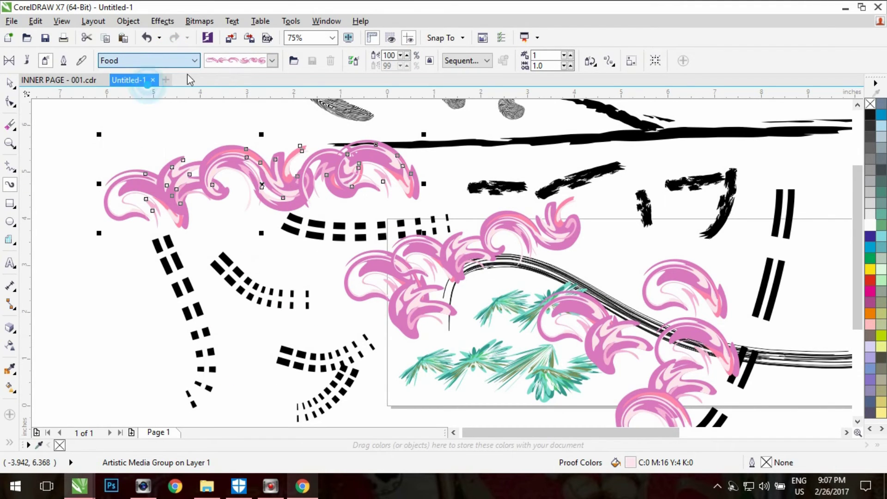
{"action": "left_click", "coordinate": [236, 60]}
{"action": "scroll", "coordinate": [294, 110], "scroll_direction": "down", "scroll_amount": 2}
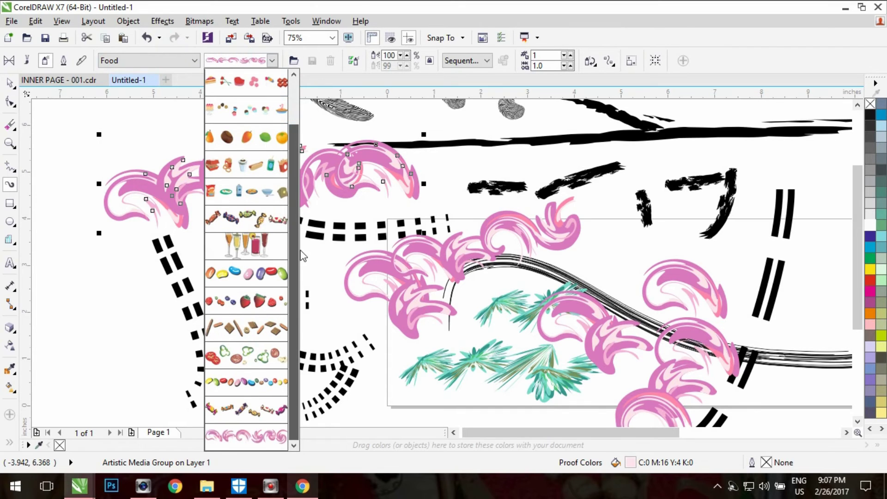
{"action": "left_click", "coordinate": [234, 349]}
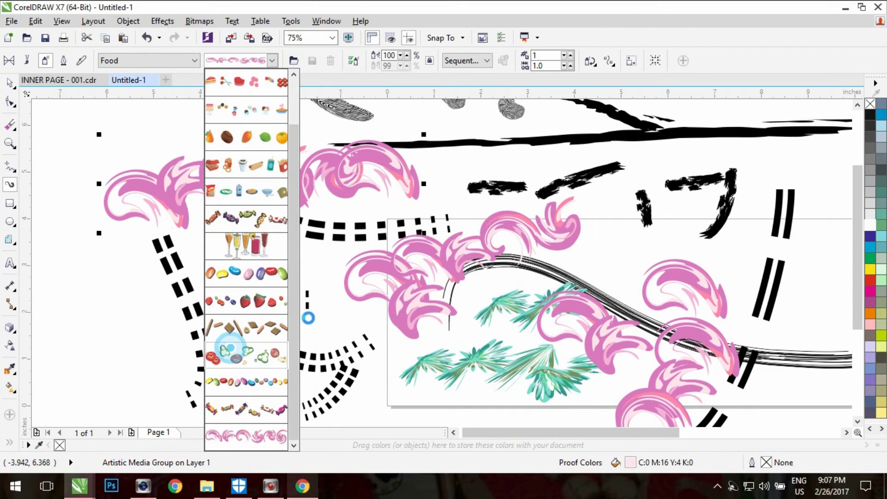
{"action": "scroll", "coordinate": [323, 173], "scroll_direction": "down", "scroll_amount": 2}
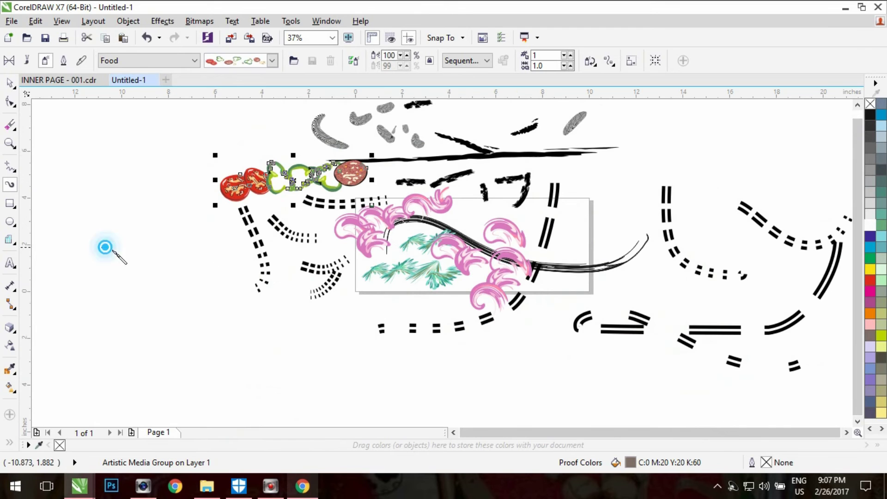
{"action": "left_click_drag", "start_coordinate": [109, 248], "coordinate": [250, 337]}
{"action": "scroll", "coordinate": [164, 269], "scroll_direction": "up", "scroll_amount": 2}
- Apply the Footprint category's clawed paw spraylist to the diagonal vegetable row and spray a shorter parallel row of paw prints
{"action": "left_click", "coordinate": [193, 60]}
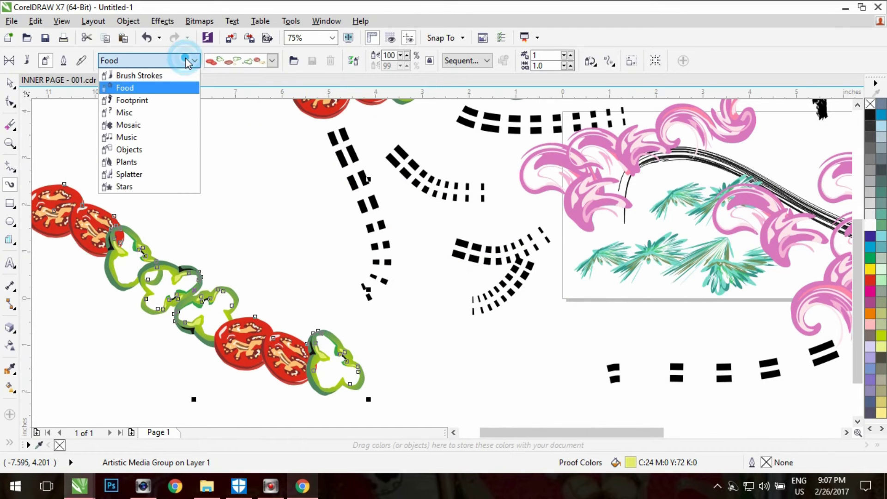
{"action": "left_click", "coordinate": [147, 98]}
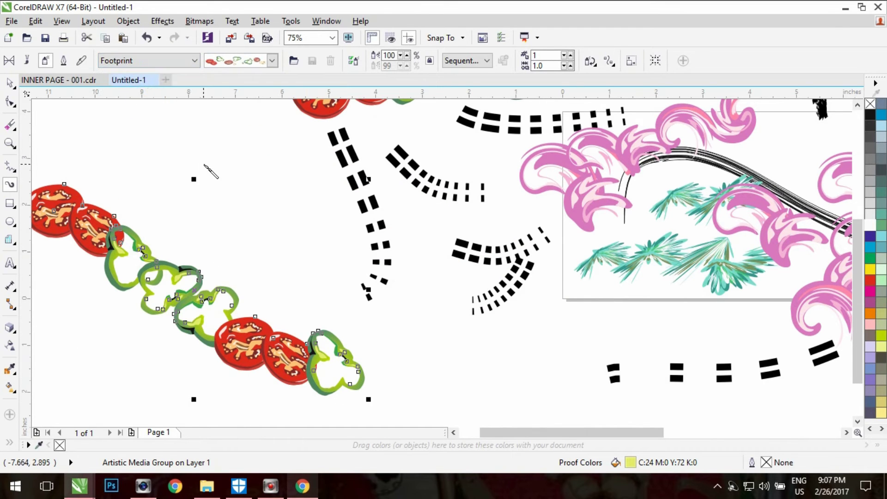
{"action": "left_click", "coordinate": [273, 60]}
{"action": "left_click", "coordinate": [251, 111]}
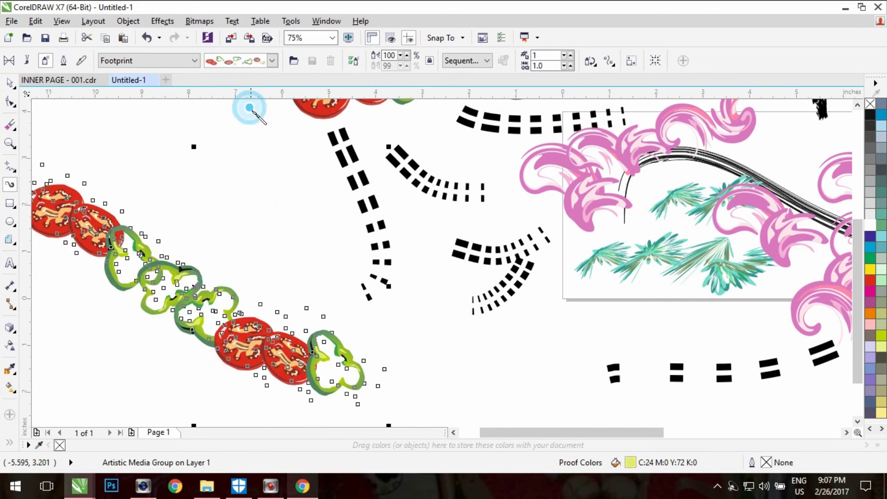
{"action": "left_click_drag", "start_coordinate": [226, 190], "coordinate": [283, 234]}
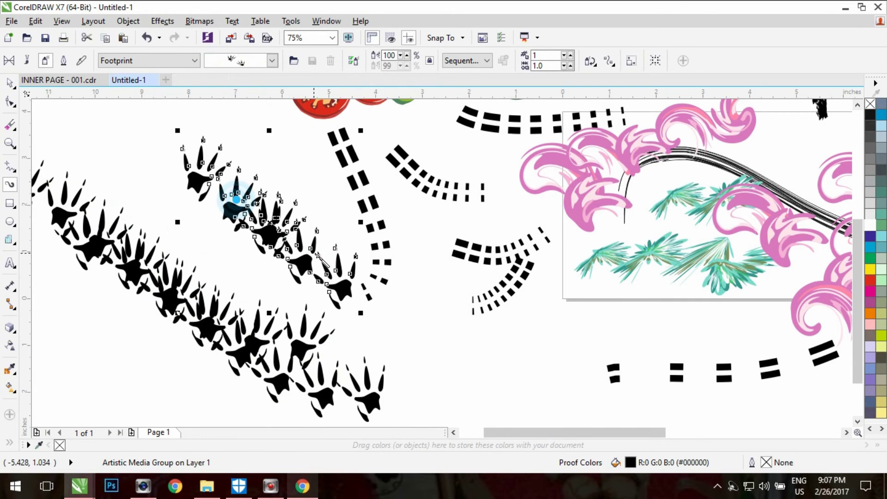
- Apply the Objects category's cinema spraylist to the shorter paw-print row and spray a row of clapperboards above it
{"action": "left_click", "coordinate": [191, 62]}
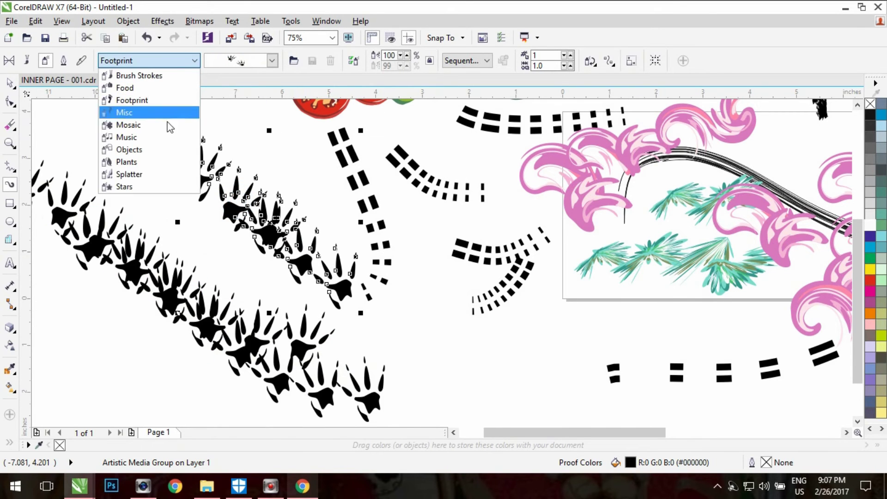
{"action": "left_click", "coordinate": [132, 149]}
{"action": "left_click", "coordinate": [241, 62]}
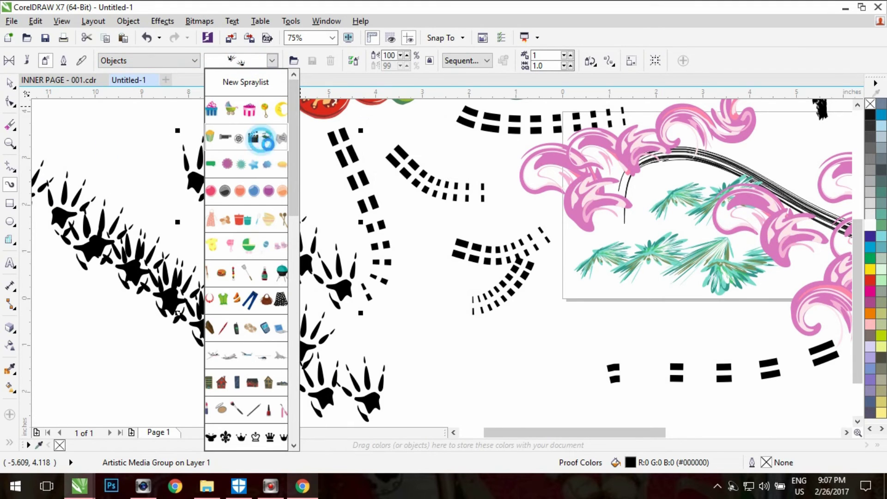
{"action": "left_click", "coordinate": [259, 139]}
{"action": "left_click_drag", "start_coordinate": [257, 154], "coordinate": [131, 142]}
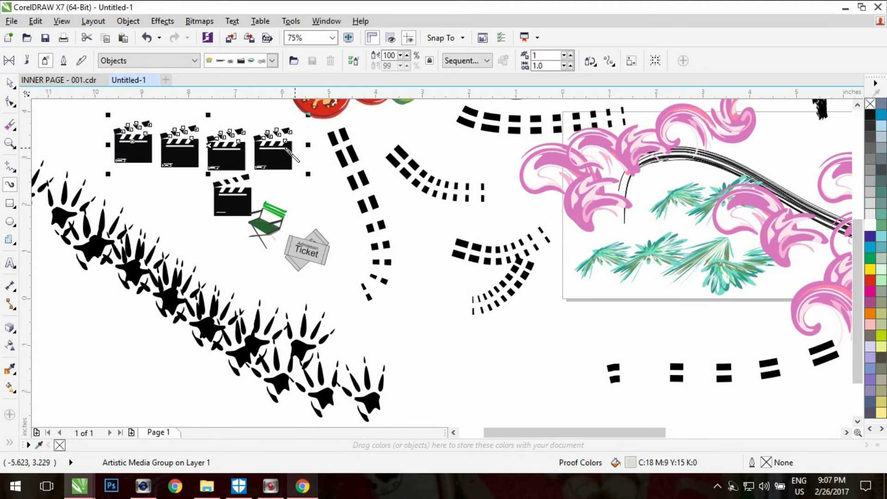
- Spray a longer row of clapperboards above the existing clapperboard row
{"action": "scroll", "coordinate": [214, 143], "scroll_direction": "up", "scroll_amount": 3}
{"action": "scroll", "coordinate": [416, 206], "scroll_direction": "down", "scroll_amount": 3}
{"action": "scroll", "coordinate": [428, 212], "scroll_direction": "down", "scroll_amount": 1}
{"action": "scroll", "coordinate": [351, 185], "scroll_direction": "up", "scroll_amount": 3}
{"action": "mouse_move", "coordinate": [67, 185]}
{"action": "left_mouse_down"}
{"action": "mouse_move", "coordinate": [589, 155]}
{"action": "mouse_move", "coordinate": [595, 162]}
{"action": "left_mouse_up"}
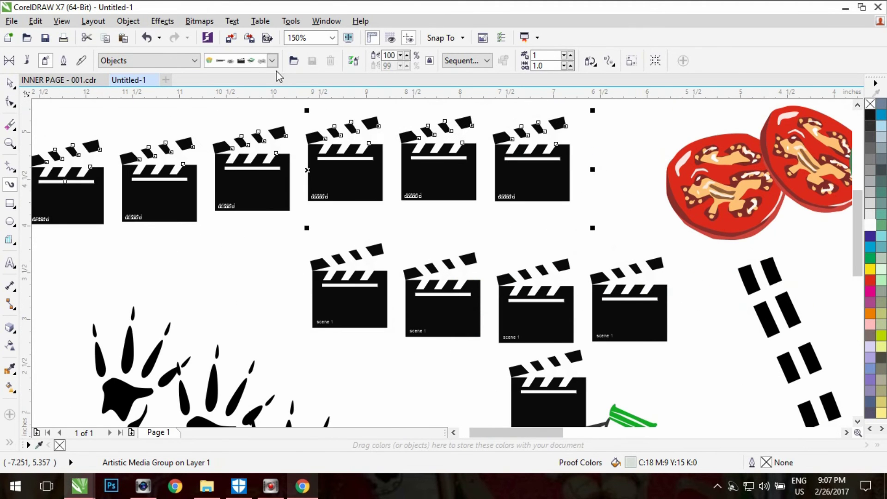
{"action": "left_click", "coordinate": [259, 62]}
{"action": "left_click_drag", "start_coordinate": [294, 93], "coordinate": [299, 335]}
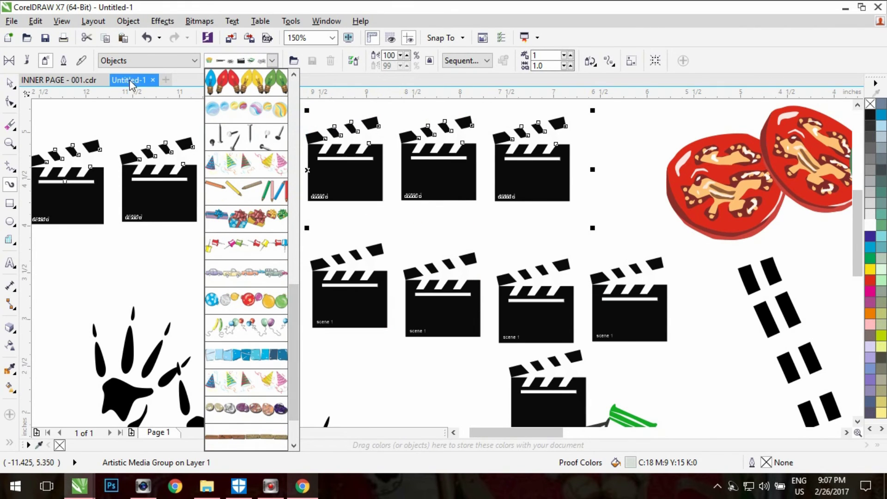
{"action": "left_click", "coordinate": [238, 60]}
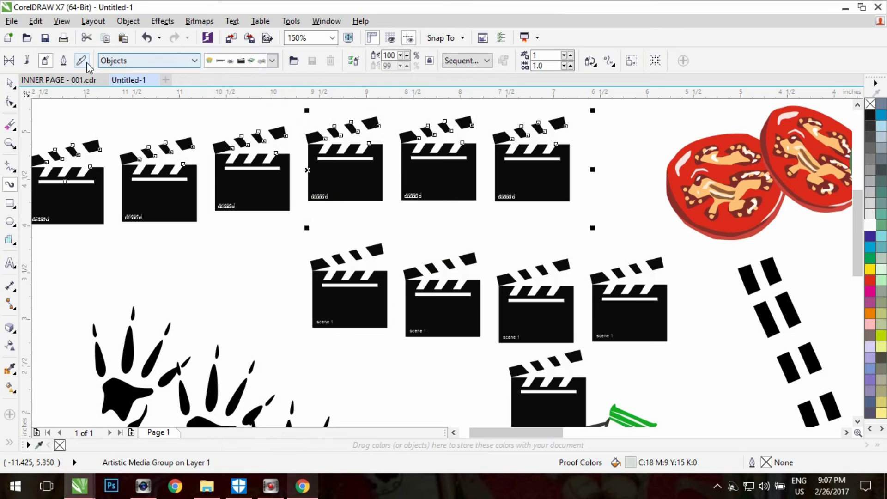
- Set the Artistic Media tool to Calligraphic mode and delete all the strokes on and around the page
{"action": "left_click", "coordinate": [63, 61]}
{"action": "scroll", "coordinate": [175, 126], "scroll_direction": "down", "scroll_amount": 5}
{"action": "left_click", "coordinate": [9, 83]}
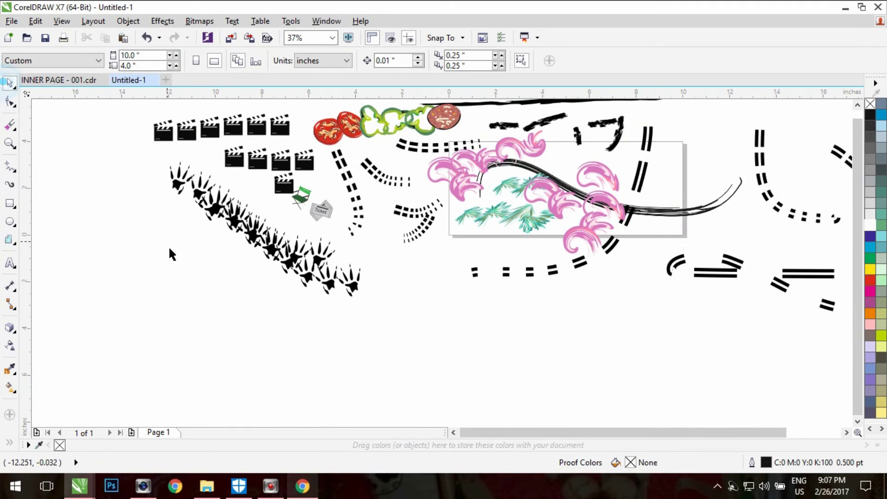
{"action": "scroll", "coordinate": [169, 250], "scroll_direction": "down", "scroll_amount": 5}
{"action": "left_click_drag", "start_coordinate": [114, 154], "coordinate": [486, 342]}
{"action": "key", "text": "Delete"}
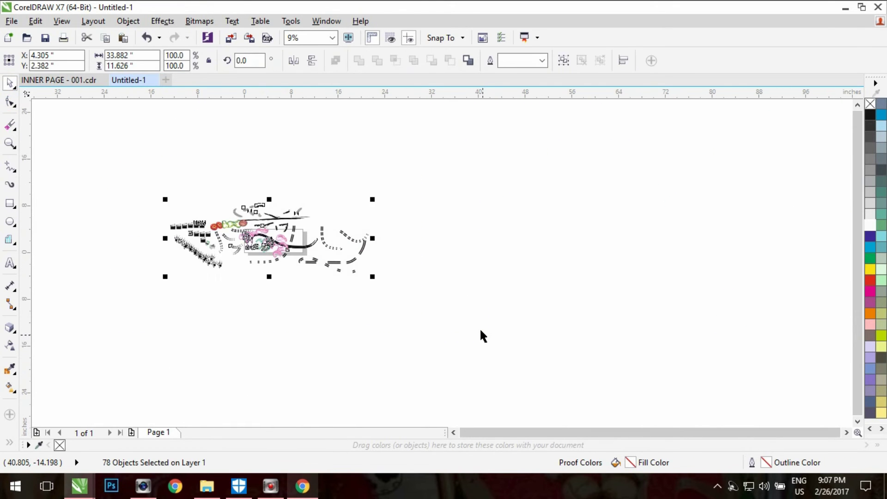
{"action": "scroll", "coordinate": [259, 243], "scroll_direction": "up", "scroll_amount": 5}
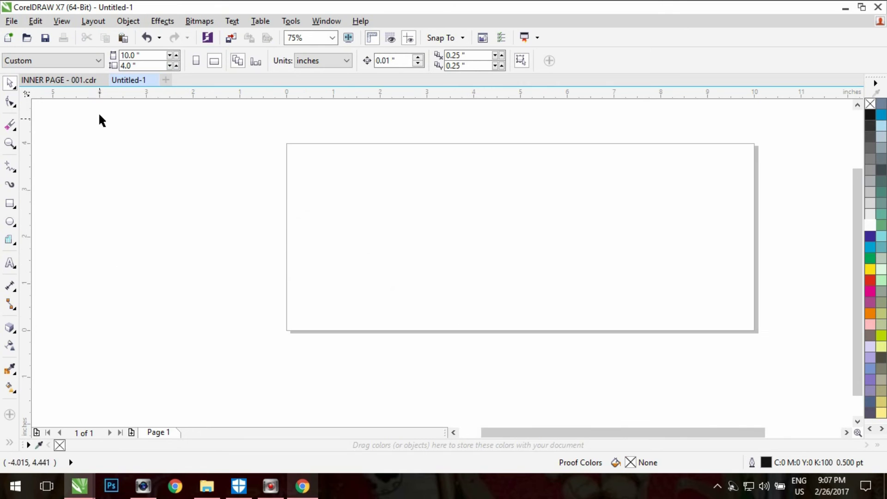
- Draw the Devanagari letter र with calligraphic strokes near the page's upper-left corner, about 1.5 inches wide
{"action": "left_click", "coordinate": [12, 187]}
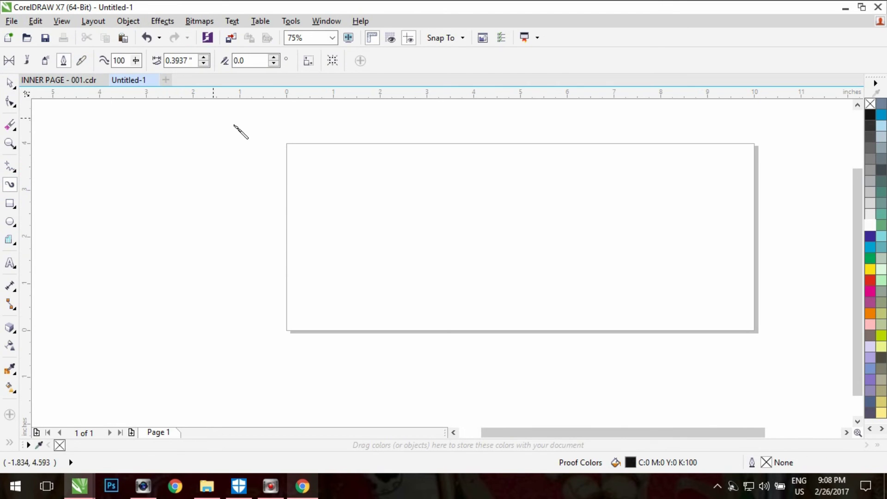
{"action": "mouse_move", "coordinate": [315, 162]}
{"action": "left_mouse_down"}
{"action": "mouse_move", "coordinate": [339, 186]}
{"action": "mouse_move", "coordinate": [336, 202]}
{"action": "mouse_move", "coordinate": [315, 213]}
{"action": "left_mouse_up"}
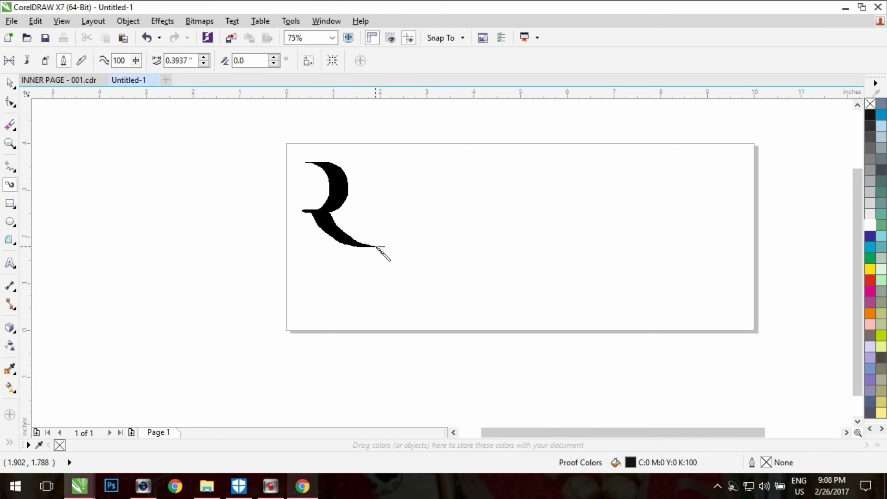
{"action": "left_click_drag", "start_coordinate": [377, 248], "coordinate": [378, 247]}
{"action": "left_click_drag", "start_coordinate": [348, 193], "coordinate": [375, 195]}
{"action": "scroll", "coordinate": [354, 194], "scroll_direction": "up", "scroll_amount": 3}
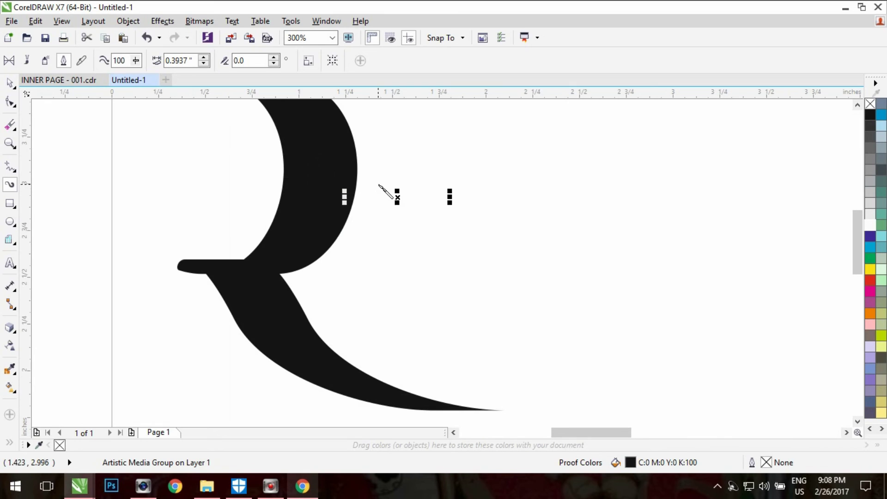
{"action": "key", "text": "Delete"}
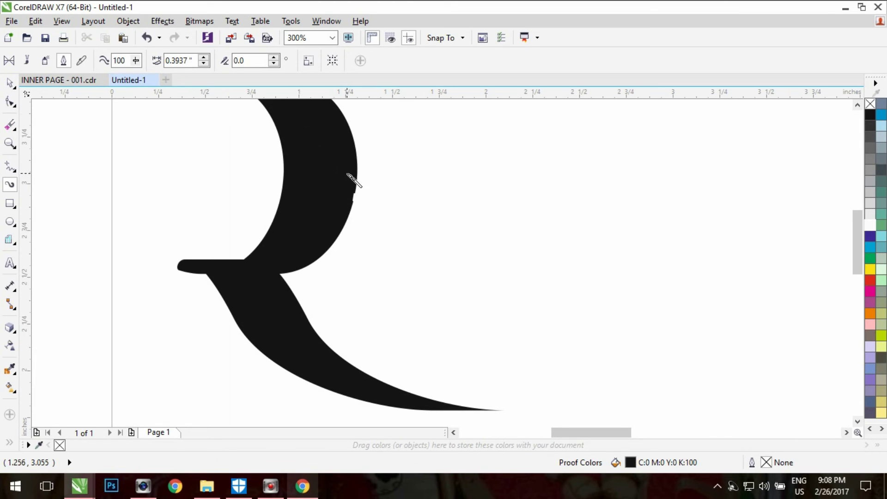
- Draw a slanted calligraphic stem beside the र and a curled, looped letter to the right of that stem
{"action": "scroll", "coordinate": [362, 194], "scroll_direction": "down", "scroll_amount": 2}
{"action": "left_click_drag", "start_coordinate": [413, 133], "coordinate": [452, 268]}
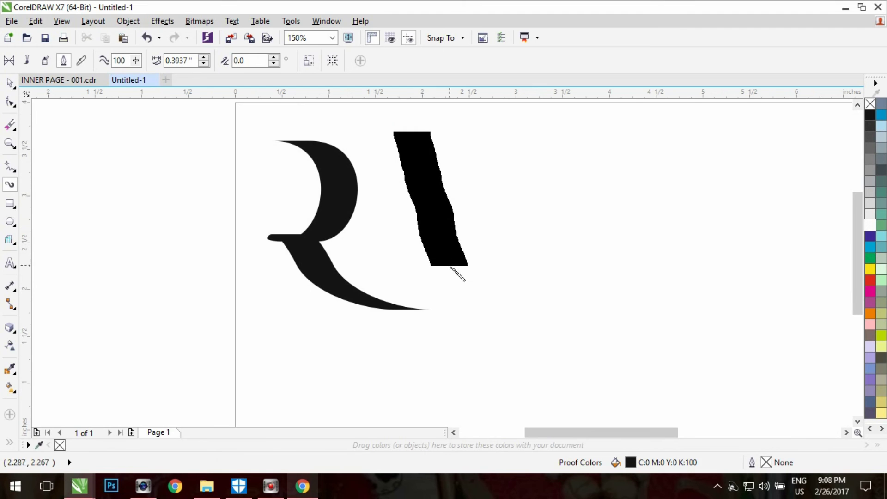
{"action": "scroll", "coordinate": [387, 230], "scroll_direction": "down", "scroll_amount": 2}
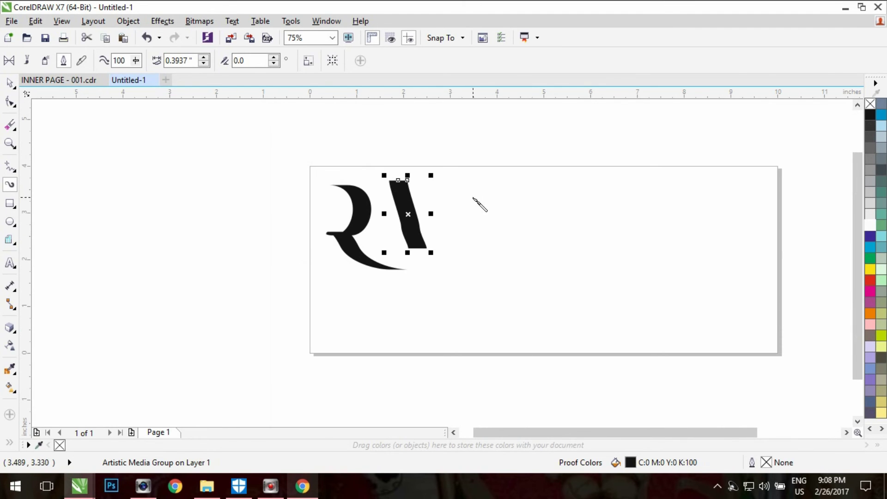
{"action": "left_click_drag", "start_coordinate": [459, 199], "coordinate": [486, 199]}
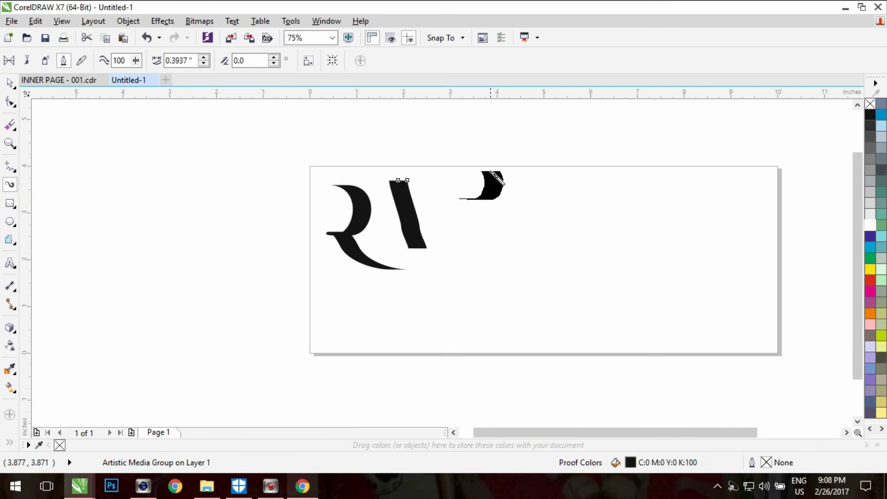
{"action": "left_click_drag", "start_coordinate": [457, 170], "coordinate": [436, 202]}
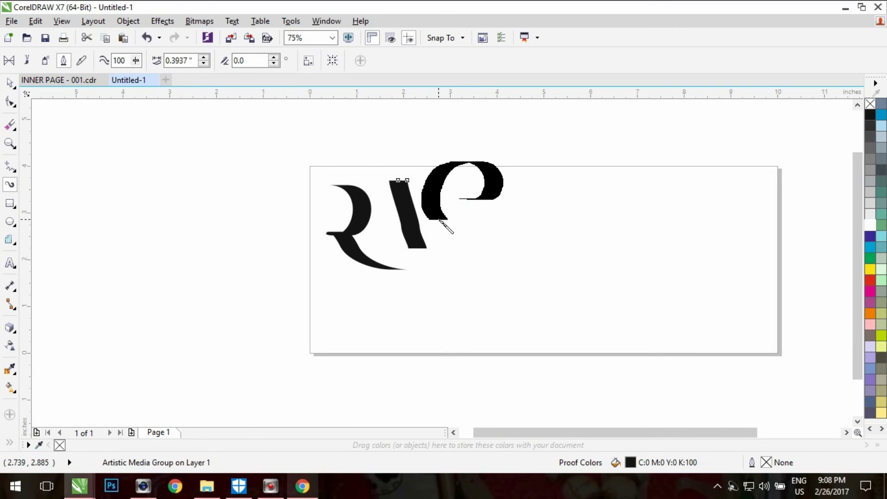
{"action": "left_click_drag", "start_coordinate": [489, 213], "coordinate": [508, 206]}
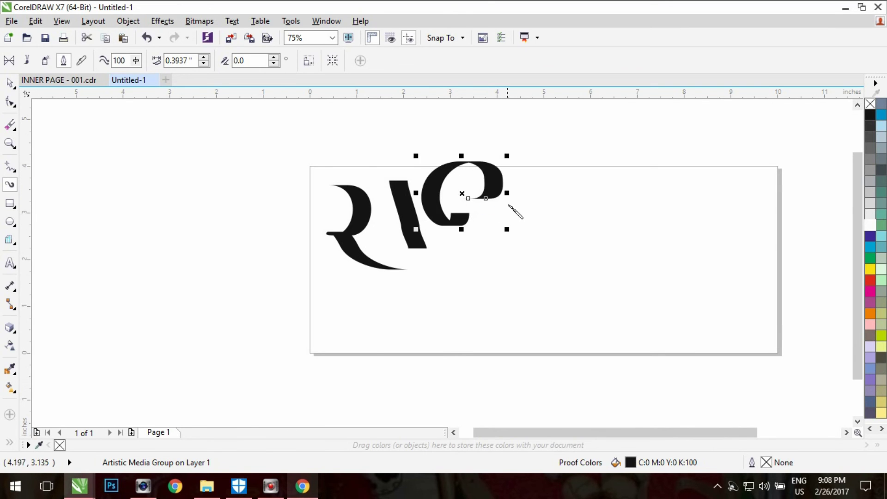
- Add a tall stem joined to the looped letter by a thin stroke, and draw a rising headline across the word
{"action": "mouse_move", "coordinate": [521, 164]}
{"action": "left_mouse_down"}
{"action": "mouse_move", "coordinate": [519, 216]}
{"action": "mouse_move", "coordinate": [499, 289]}
{"action": "left_mouse_up"}
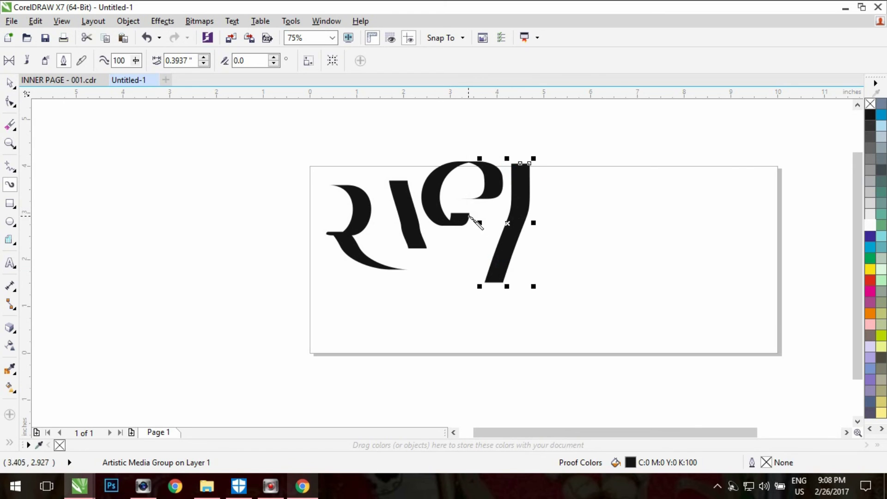
{"action": "left_click_drag", "start_coordinate": [444, 214], "coordinate": [500, 218]}
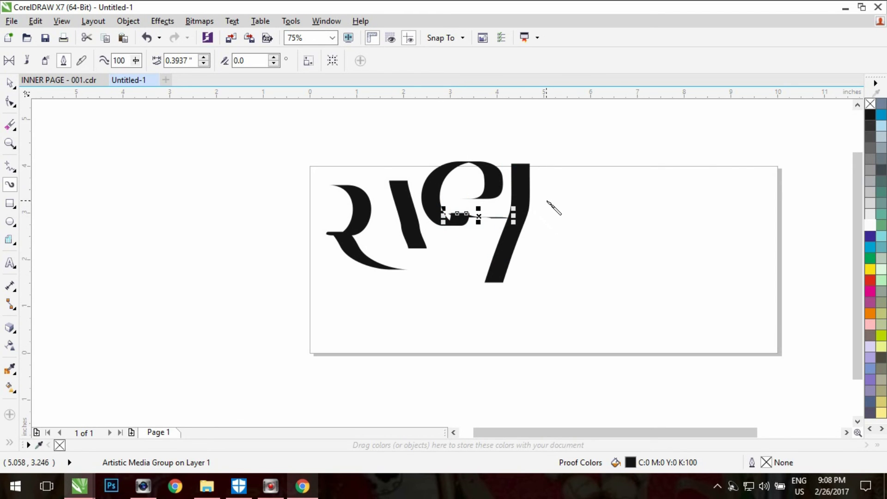
{"action": "left_click_drag", "start_coordinate": [331, 194], "coordinate": [605, 139]}
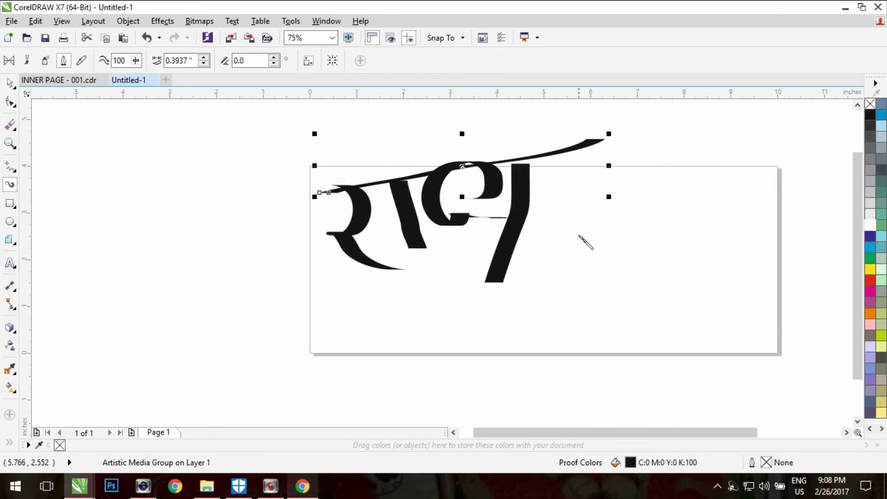
- Draw a small hooked glyph below the first word's end and a second calligraphic Devanagari word with its headline further right
{"action": "mouse_move", "coordinate": [592, 254]}
{"action": "left_mouse_down"}
{"action": "mouse_move", "coordinate": [570, 262]}
{"action": "mouse_move", "coordinate": [574, 288]}
{"action": "mouse_move", "coordinate": [555, 286]}
{"action": "mouse_move", "coordinate": [604, 319]}
{"action": "left_mouse_up"}
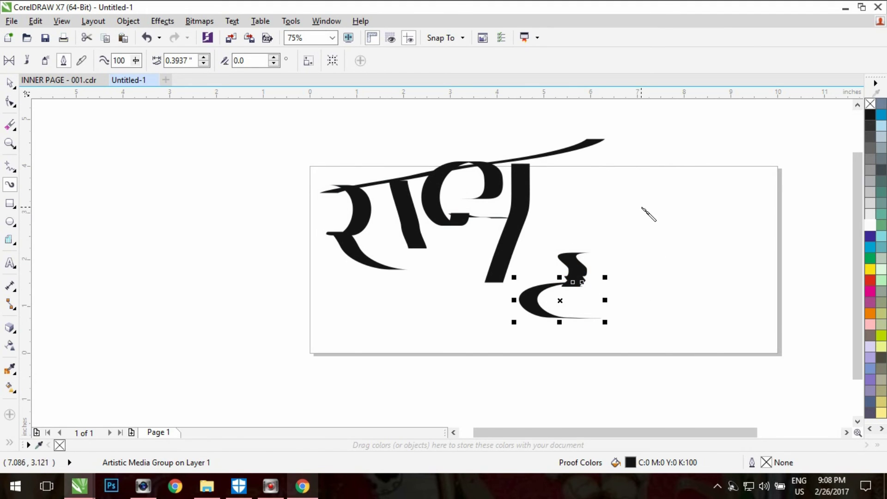
{"action": "mouse_move", "coordinate": [649, 200]}
{"action": "left_mouse_down"}
{"action": "mouse_move", "coordinate": [622, 200]}
{"action": "mouse_move", "coordinate": [615, 214]}
{"action": "mouse_move", "coordinate": [629, 223]}
{"action": "mouse_move", "coordinate": [645, 210]}
{"action": "mouse_move", "coordinate": [660, 234]}
{"action": "mouse_move", "coordinate": [650, 272]}
{"action": "mouse_move", "coordinate": [632, 272]}
{"action": "mouse_move", "coordinate": [628, 251]}
{"action": "mouse_move", "coordinate": [653, 274]}
{"action": "mouse_move", "coordinate": [705, 293]}
{"action": "mouse_move", "coordinate": [734, 276]}
{"action": "left_mouse_up"}
{"action": "mouse_move", "coordinate": [672, 187]}
{"action": "left_mouse_down"}
{"action": "mouse_move", "coordinate": [724, 264]}
{"action": "mouse_move", "coordinate": [698, 291]}
{"action": "mouse_move", "coordinate": [747, 278]}
{"action": "mouse_move", "coordinate": [643, 336]}
{"action": "mouse_move", "coordinate": [620, 305]}
{"action": "left_mouse_up"}
{"action": "mouse_move", "coordinate": [606, 194]}
{"action": "left_mouse_down"}
{"action": "mouse_move", "coordinate": [758, 224]}
{"action": "mouse_move", "coordinate": [802, 198]}
{"action": "mouse_move", "coordinate": [836, 249]}
{"action": "left_mouse_up"}
- Draw a third calligraphic Devanagari word starting outside the page's left edge, with a long rising headline running over the page
{"action": "scroll", "coordinate": [586, 263], "scroll_direction": "down", "scroll_amount": 2}
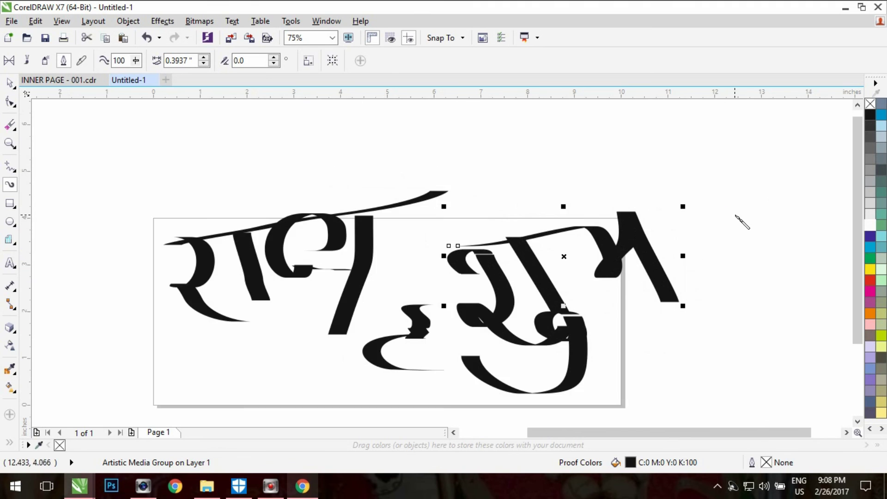
{"action": "left_click_drag", "start_coordinate": [267, 215], "coordinate": [275, 260]}
{"action": "mouse_move", "coordinate": [268, 216]}
{"action": "left_mouse_down"}
{"action": "mouse_move", "coordinate": [241, 154]}
{"action": "mouse_move", "coordinate": [315, 165]}
{"action": "mouse_move", "coordinate": [303, 195]}
{"action": "mouse_move", "coordinate": [309, 246]}
{"action": "mouse_move", "coordinate": [330, 222]}
{"action": "mouse_move", "coordinate": [324, 215]}
{"action": "mouse_move", "coordinate": [349, 254]}
{"action": "left_mouse_up"}
{"action": "mouse_move", "coordinate": [382, 219]}
{"action": "left_mouse_down"}
{"action": "mouse_move", "coordinate": [361, 237]}
{"action": "mouse_move", "coordinate": [391, 198]}
{"action": "mouse_move", "coordinate": [413, 243]}
{"action": "left_mouse_up"}
{"action": "left_click_drag", "start_coordinate": [418, 194], "coordinate": [426, 198]}
{"action": "mouse_move", "coordinate": [483, 189]}
{"action": "left_mouse_down"}
{"action": "mouse_move", "coordinate": [469, 178]}
{"action": "mouse_move", "coordinate": [498, 230]}
{"action": "mouse_move", "coordinate": [545, 264]}
{"action": "left_mouse_up"}
{"action": "mouse_move", "coordinate": [225, 229]}
{"action": "left_mouse_down"}
{"action": "mouse_move", "coordinate": [651, 159]}
{"action": "mouse_move", "coordinate": [644, 157]}
{"action": "left_mouse_up"}
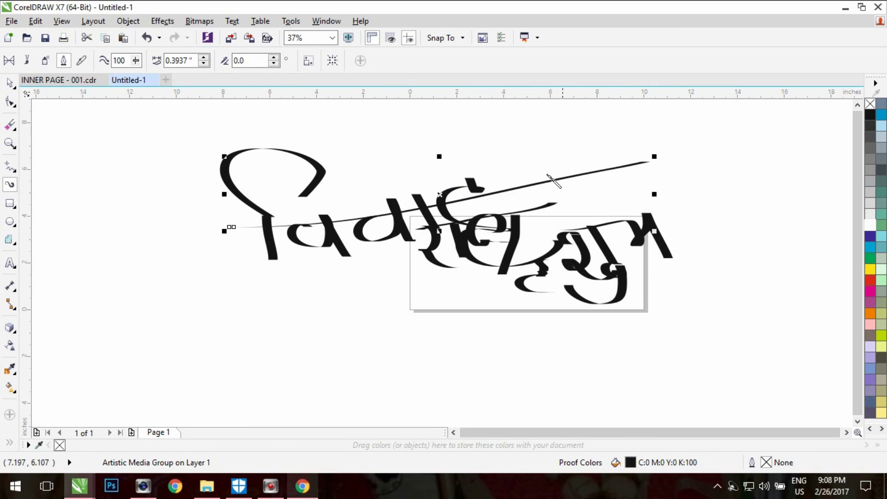
- Clear all the calligraphic strokes and place two horizontal guidelines about 0.9 inch apart across the page
{"action": "left_click", "coordinate": [11, 84]}
{"action": "left_click", "coordinate": [158, 206]}
{"action": "scroll", "coordinate": [134, 158], "scroll_direction": "down", "scroll_amount": 5}
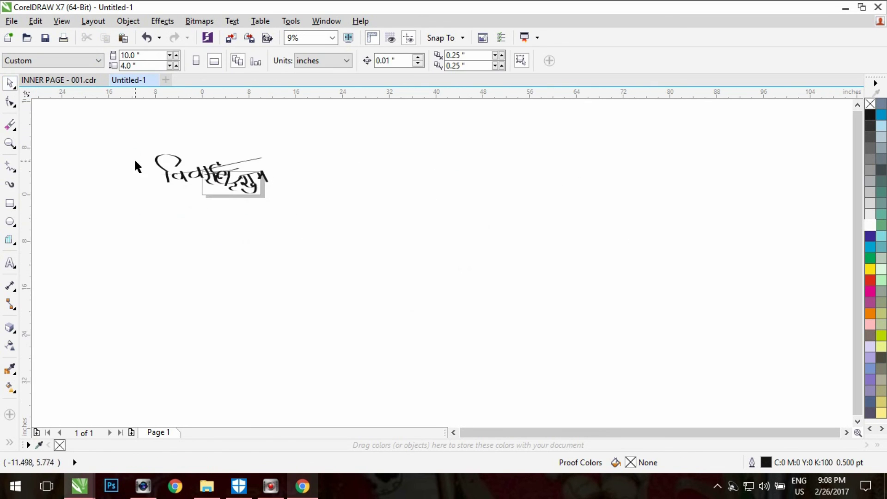
{"action": "left_click_drag", "start_coordinate": [353, 233], "coordinate": [354, 233]}
- Draw a calligraphic र, a slanted stem and further letter strokes fitted between the two guidelines
{"action": "mouse_move", "coordinate": [275, 151]}
{"action": "left_mouse_down"}
{"action": "mouse_move", "coordinate": [322, 185]}
{"action": "mouse_move", "coordinate": [280, 207]}
{"action": "mouse_move", "coordinate": [305, 226]}
{"action": "mouse_move", "coordinate": [350, 236]}
{"action": "left_mouse_up"}
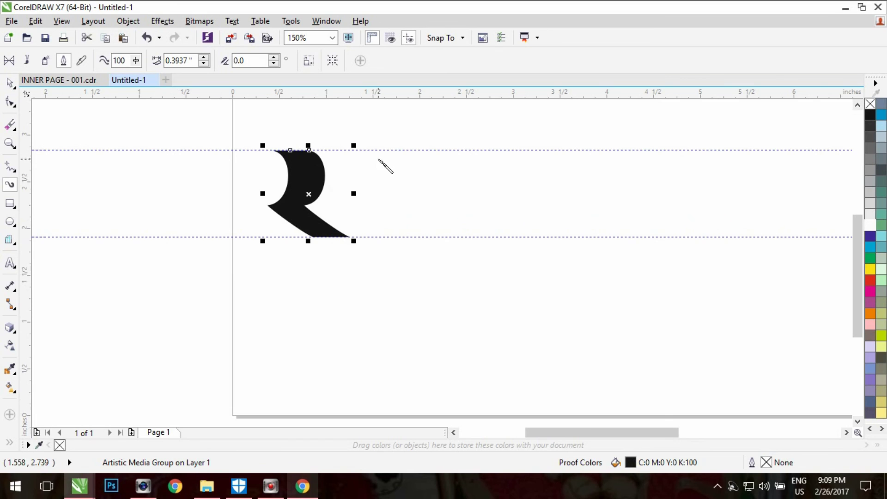
{"action": "left_click_drag", "start_coordinate": [362, 151], "coordinate": [386, 238]}
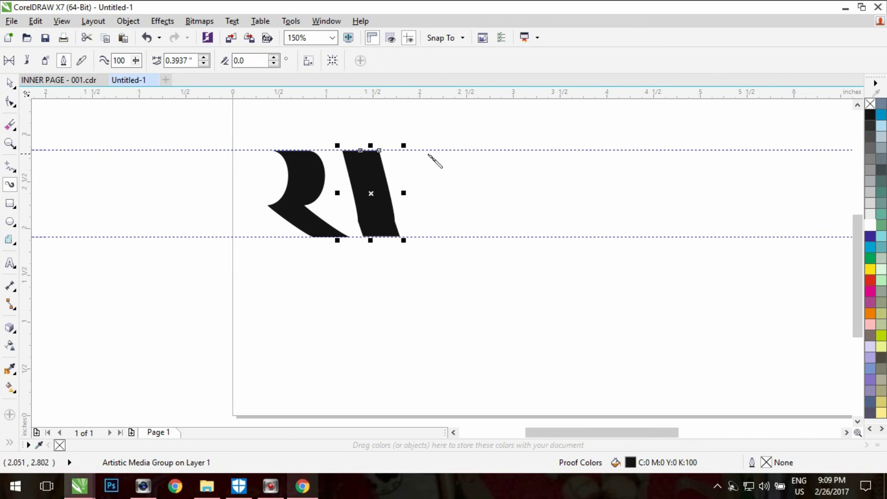
{"action": "mouse_move", "coordinate": [455, 152]}
{"action": "left_mouse_down"}
{"action": "mouse_move", "coordinate": [421, 168]}
{"action": "mouse_move", "coordinate": [430, 199]}
{"action": "mouse_move", "coordinate": [451, 205]}
{"action": "mouse_move", "coordinate": [470, 183]}
{"action": "mouse_move", "coordinate": [504, 177]}
{"action": "mouse_move", "coordinate": [508, 240]}
{"action": "left_mouse_up"}
{"action": "left_click_drag", "start_coordinate": [516, 178], "coordinate": [508, 149]}
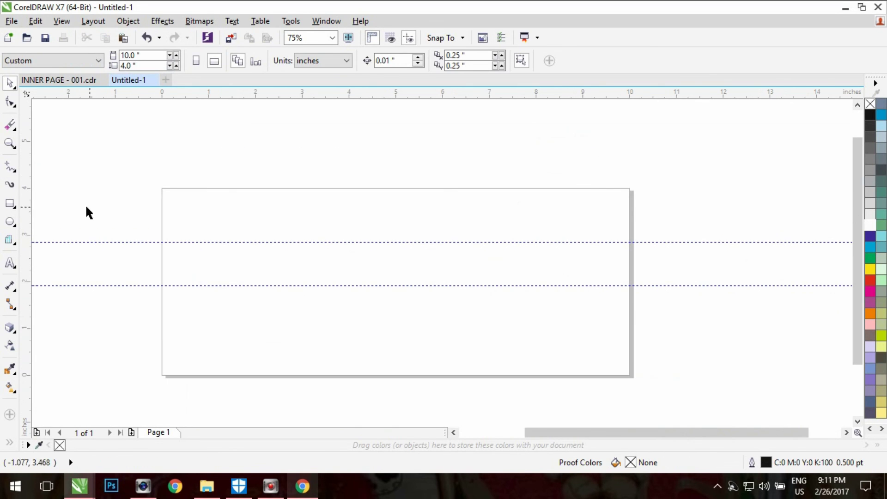
- Draw freehand letter-like strokes and a short curve below them with Artistic Media's Pressure mode at 0.16 inch width, and select them all
{"action": "left_click", "coordinate": [10, 187]}
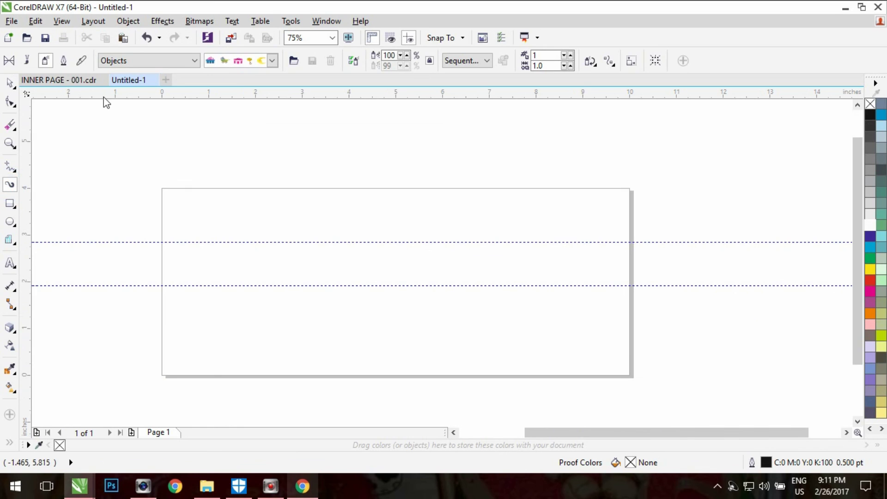
{"action": "left_click", "coordinate": [65, 62]}
{"action": "left_click", "coordinate": [79, 66]}
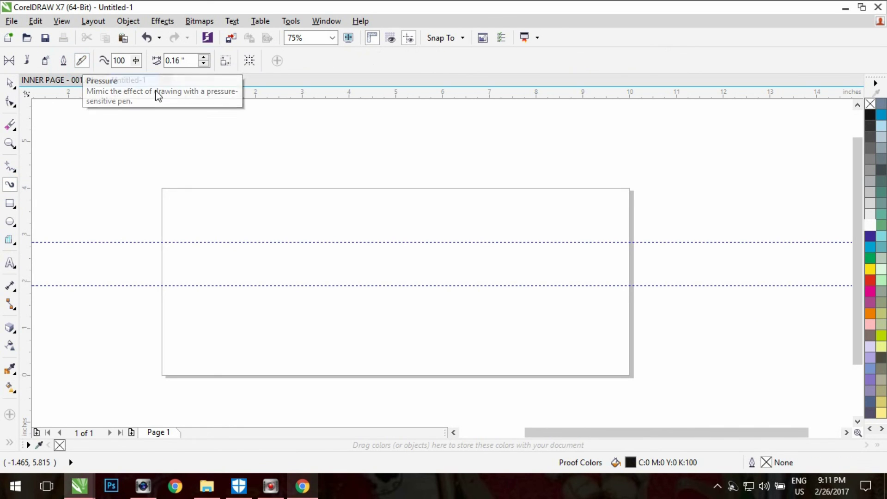
{"action": "mouse_move", "coordinate": [212, 203]}
{"action": "left_mouse_down"}
{"action": "mouse_move", "coordinate": [213, 235]}
{"action": "mouse_move", "coordinate": [200, 278]}
{"action": "mouse_move", "coordinate": [250, 289]}
{"action": "left_mouse_up"}
{"action": "mouse_move", "coordinate": [267, 224]}
{"action": "left_mouse_down"}
{"action": "mouse_move", "coordinate": [323, 264]}
{"action": "mouse_move", "coordinate": [418, 262]}
{"action": "mouse_move", "coordinate": [465, 291]}
{"action": "mouse_move", "coordinate": [462, 303]}
{"action": "mouse_move", "coordinate": [503, 277]}
{"action": "left_mouse_up"}
{"action": "mouse_move", "coordinate": [512, 246]}
{"action": "left_mouse_down"}
{"action": "mouse_move", "coordinate": [561, 290]}
{"action": "mouse_move", "coordinate": [571, 272]}
{"action": "left_mouse_up"}
{"action": "left_click_drag", "start_coordinate": [572, 249], "coordinate": [617, 277]}
{"action": "left_click_drag", "start_coordinate": [483, 318], "coordinate": [536, 334]}
{"action": "key", "text": "ctrl+a"}
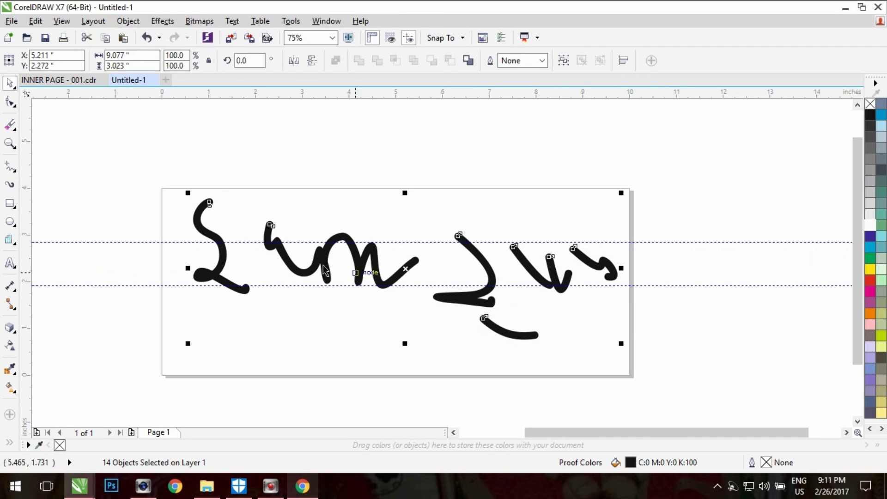